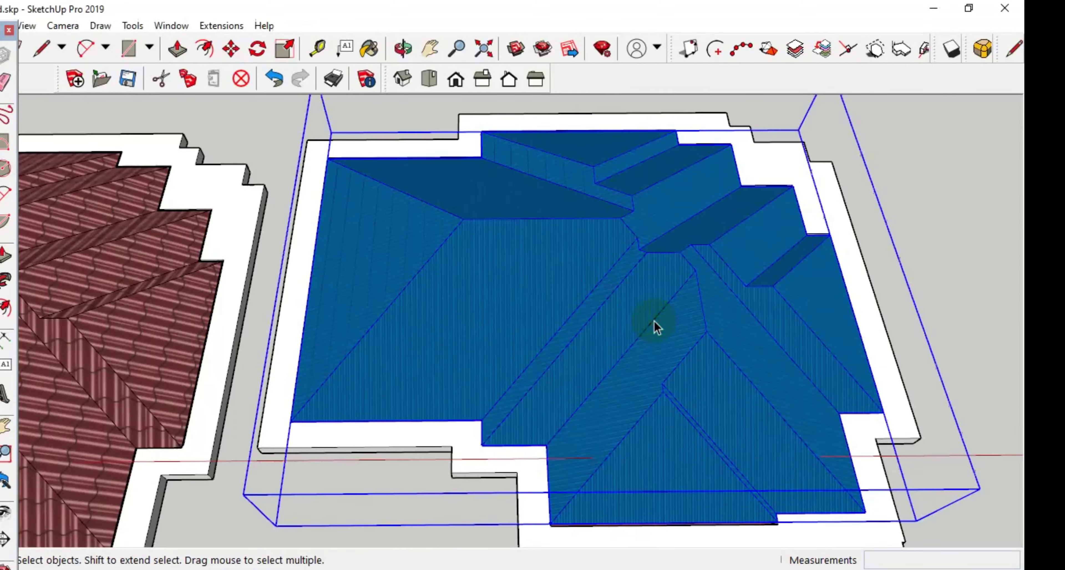
Preview moving the blue roof aside, then delete it to expose the brown rafter and purlin frame
left_click(648, 323)
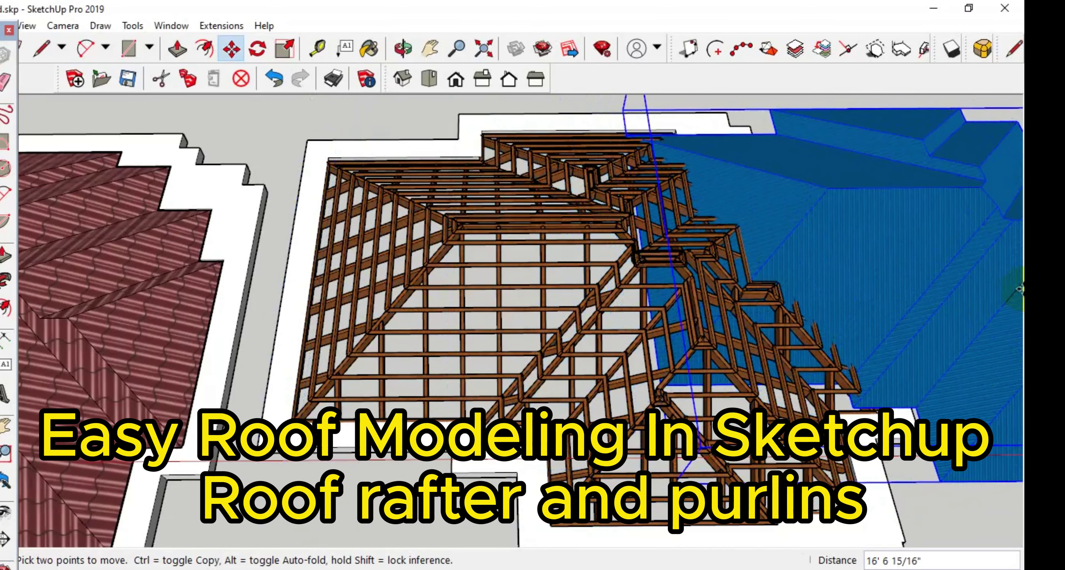
key("Escape")
mouse_move(999, 266)
middle_mouse_down()
mouse_move(683, 309)
mouse_move(662, 202)
mouse_move(511, 82)
mouse_move(630, 157)
mouse_move(643, 219)
middle_mouse_up()
scroll(645, 248, "up", 3)
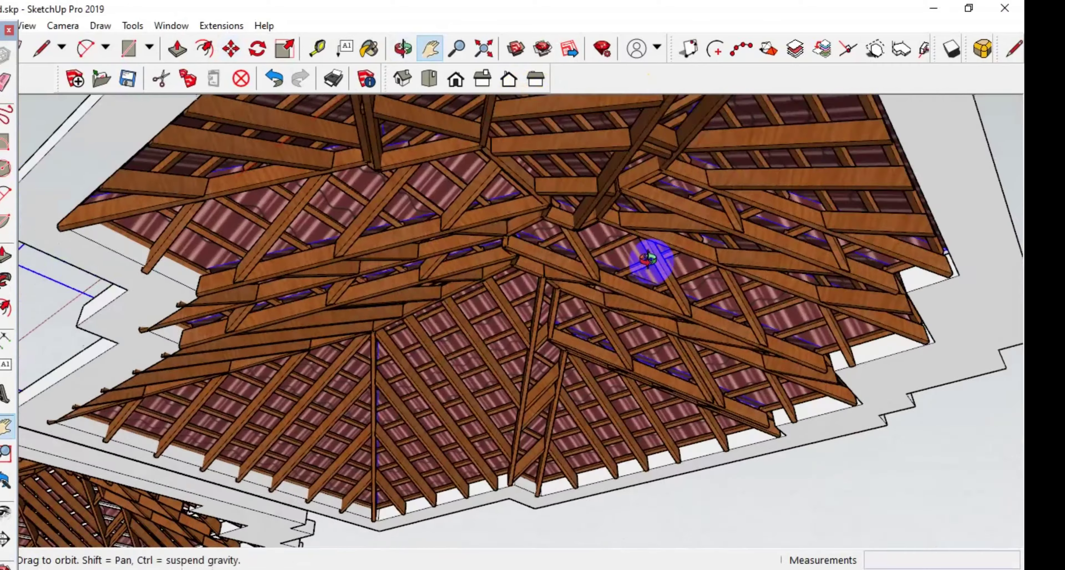
mouse_move(648, 259)
middle_mouse_down()
mouse_move(635, 276)
mouse_move(726, 273)
mouse_move(792, 434)
mouse_move(643, 427)
mouse_move(608, 347)
mouse_move(694, 432)
mouse_move(852, 207)
middle_mouse_up()
scroll(603, 364, "up", 2)
key("Delete")
key("space")
mouse_move(728, 318)
middle_mouse_down("shift")
mouse_move(656, 326)
mouse_move(660, 281)
middle_mouse_up("shift")
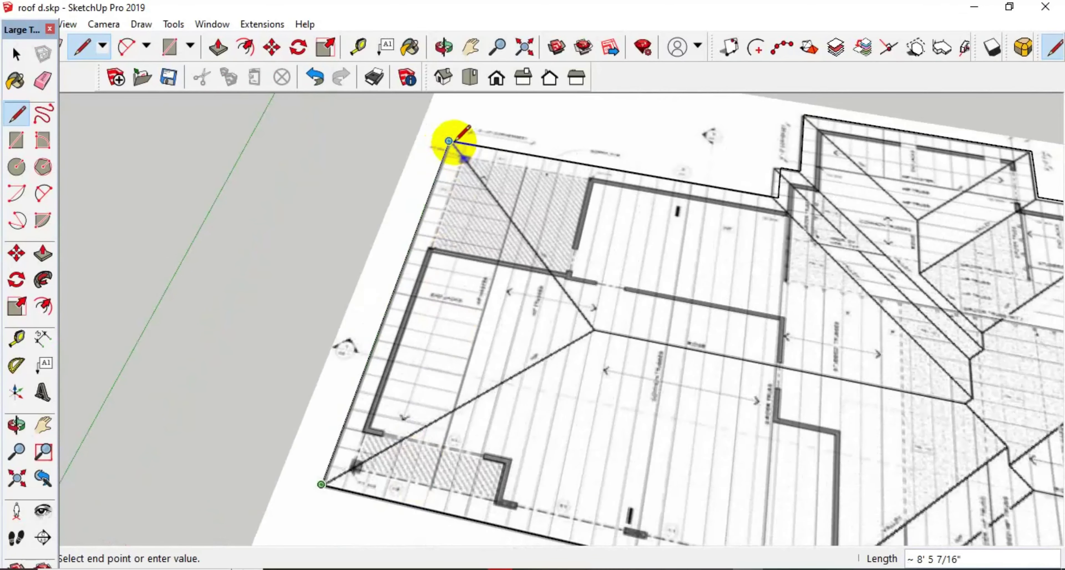
Close the traced roof outline into a face and reverse it to face upward
left_click(442, 138)
scroll(372, 133, "down", 2)
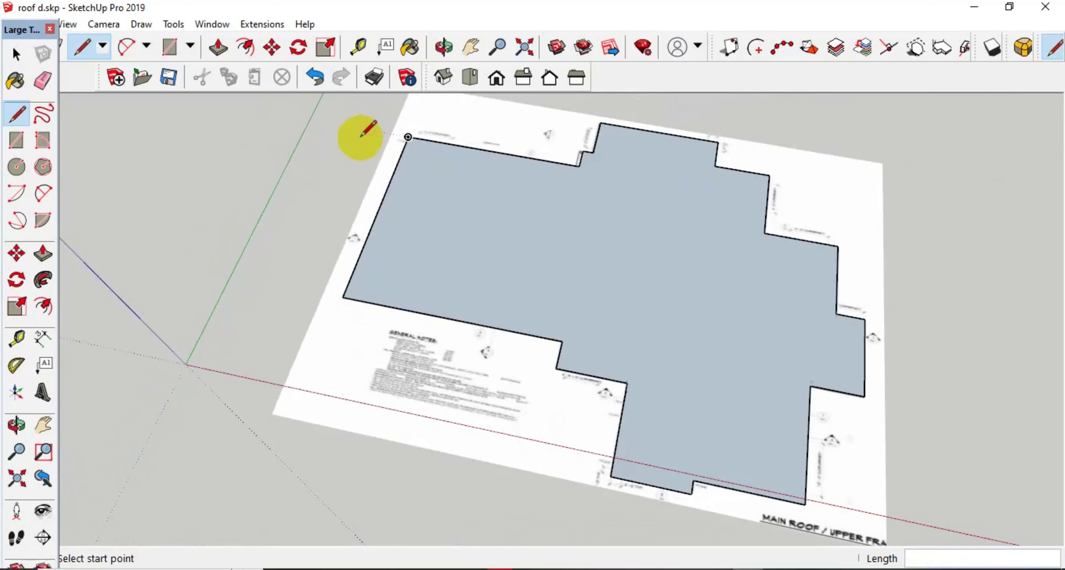
mouse_move(361, 135)
middle_mouse_down()
mouse_move(694, 301)
mouse_move(873, 281)
mouse_move(820, 316)
mouse_move(777, 304)
middle_mouse_up()
right_click(734, 314)
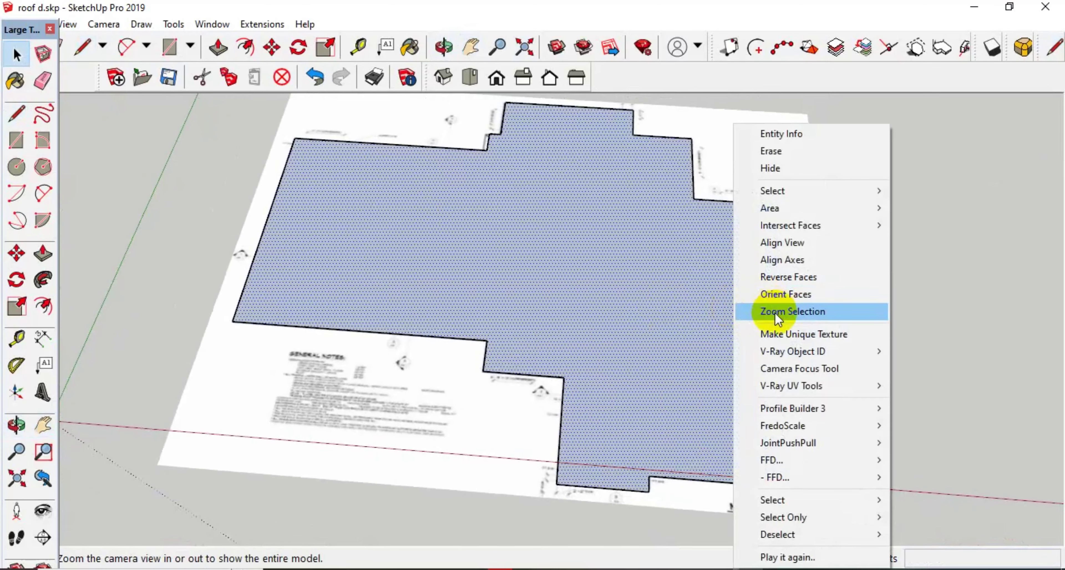
left_click(787, 281)
left_click(941, 292)
mouse_move(941, 292)
middle_mouse_down()
mouse_move(844, 312)
mouse_move(843, 325)
middle_mouse_up()
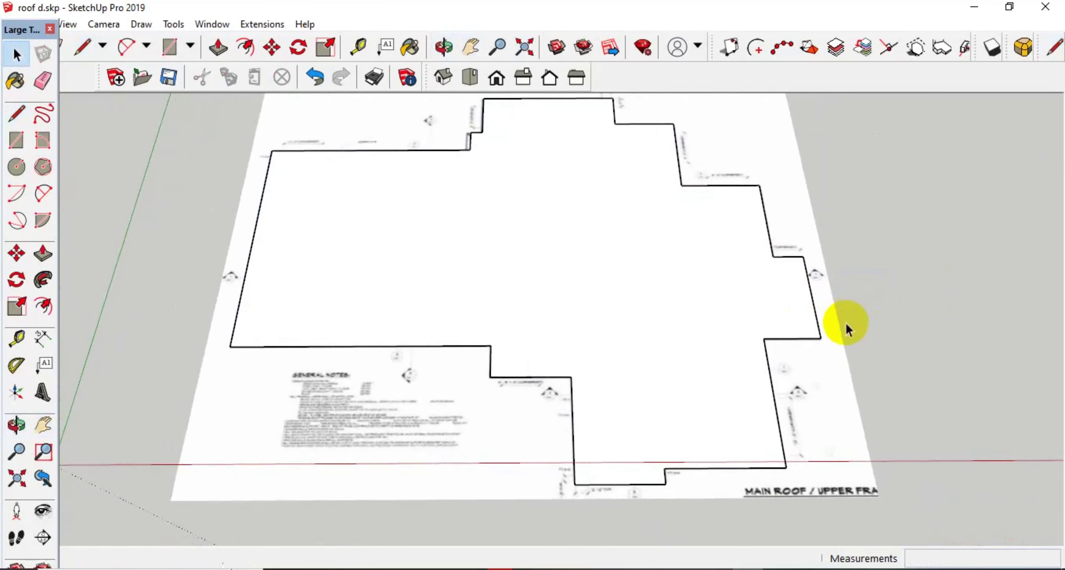
Copy the roof outline face to the right of the floor plan
left_click(610, 313)
key("m")
key("ctrl")
left_click(537, 290)
scroll(538, 289, "down", 3)
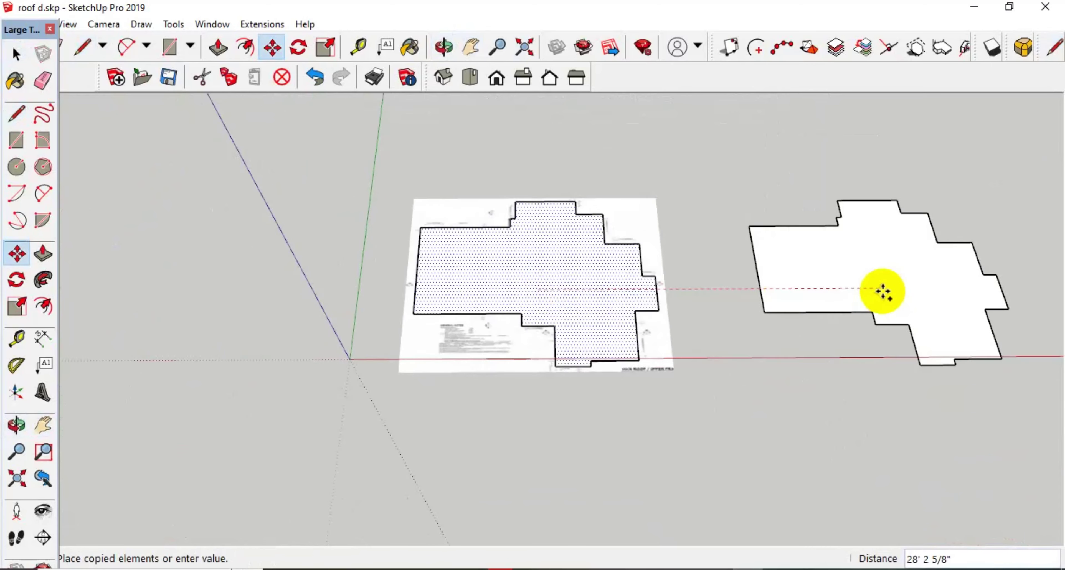
scroll(882, 291, "up", 1)
scroll(882, 291, "up", 1)
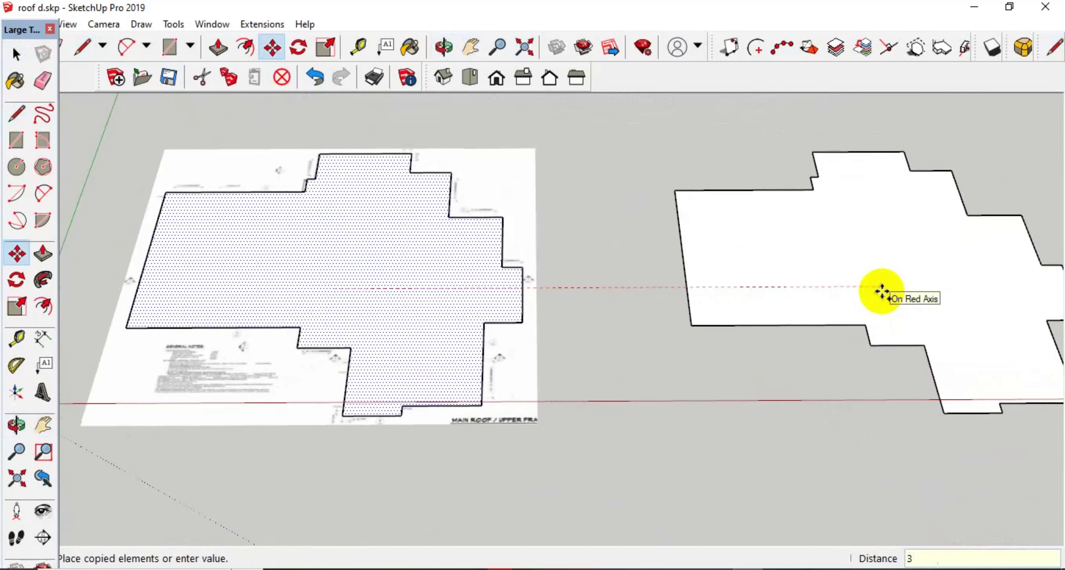
left_click(880, 292)
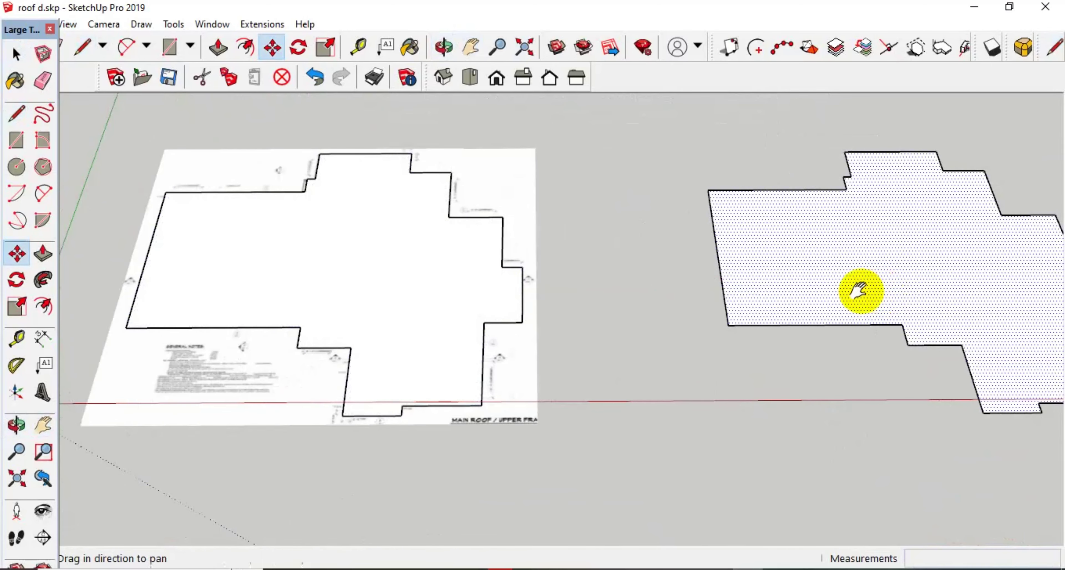
middle_click_drag(860, 292, 507, 273, "shift")
scroll(625, 245, "up", 2)
key("space")
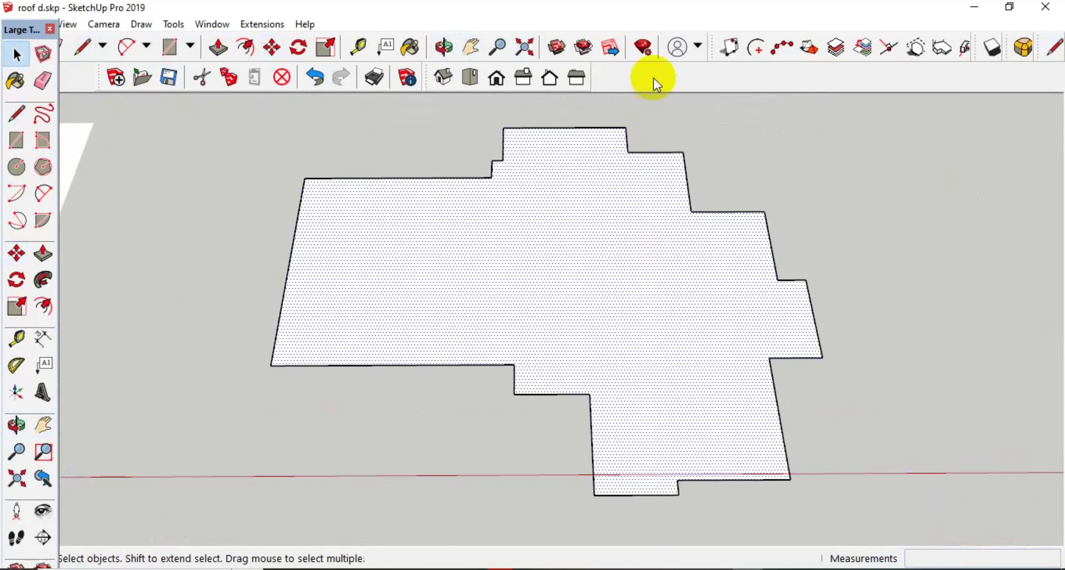
Show the 1001bit pro toolbar and create a 30° hip roof over the outline face
right_click(657, 69)
left_click(711, 11)
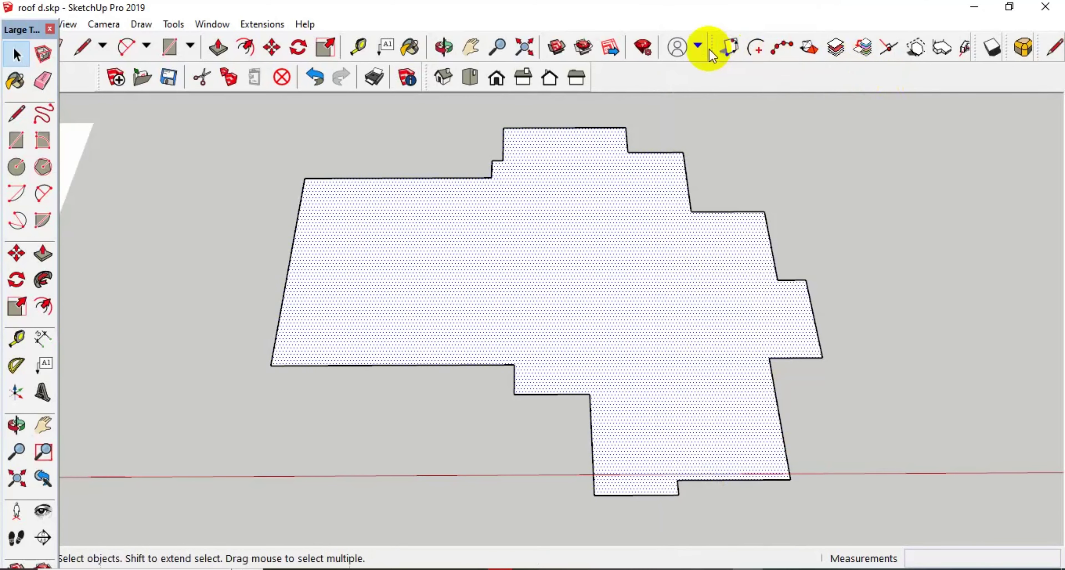
left_click_drag(504, 94, 509, 103)
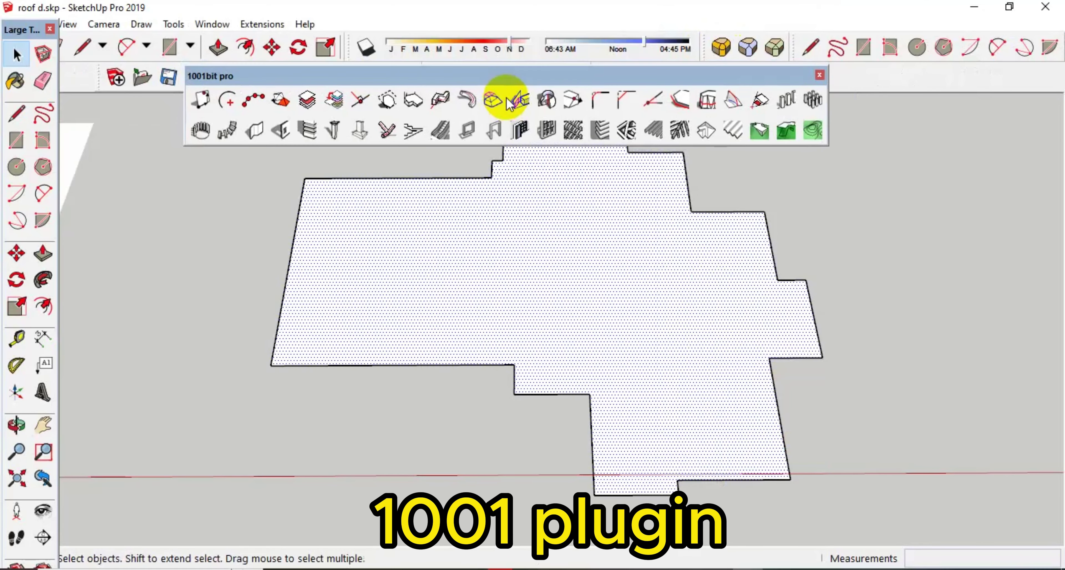
left_click(710, 132)
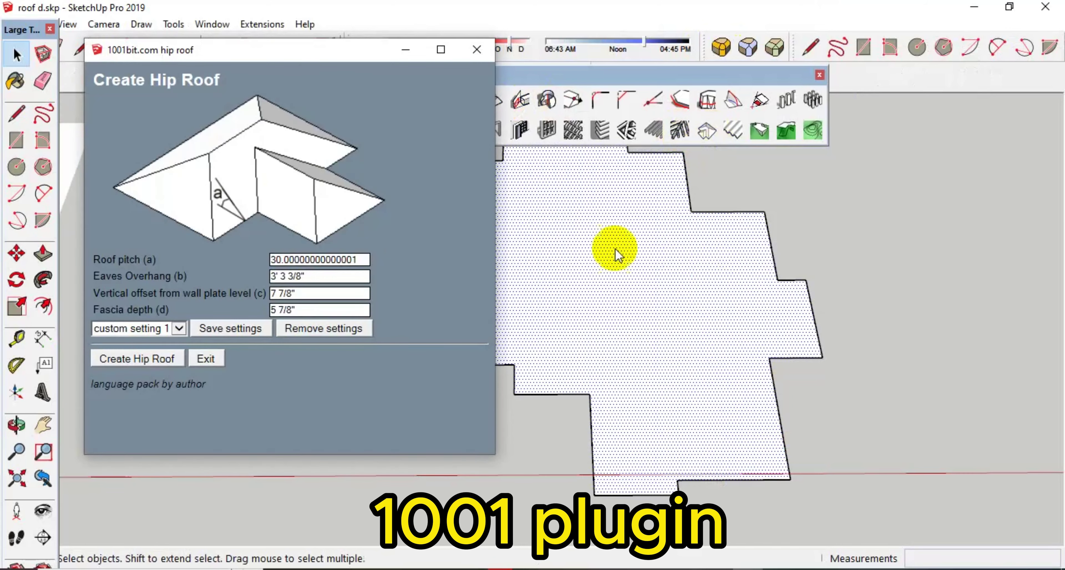
left_click_drag(321, 56, 477, 40)
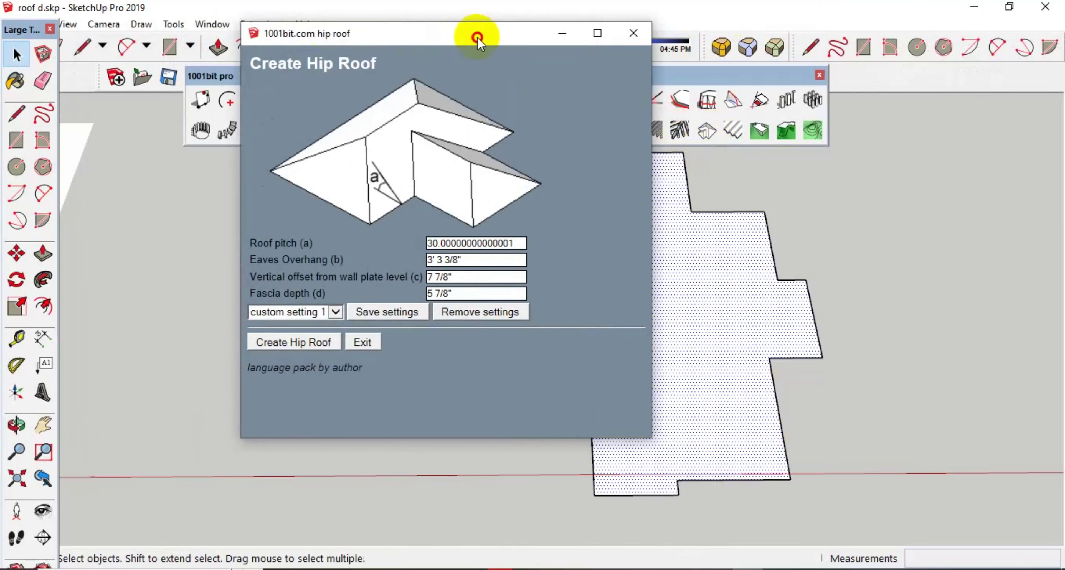
left_click(313, 346)
scroll(663, 344, "up", 5)
mouse_move(663, 345)
middle_mouse_down()
mouse_move(690, 171)
mouse_move(664, 329)
mouse_move(649, 217)
mouse_move(625, 364)
mouse_move(856, 245)
mouse_move(695, 245)
mouse_move(732, 475)
mouse_move(798, 420)
middle_mouse_up()
Select the hip roof group and start a Ctrl-copy move of it
double_click(648, 218)
left_click(725, 399)
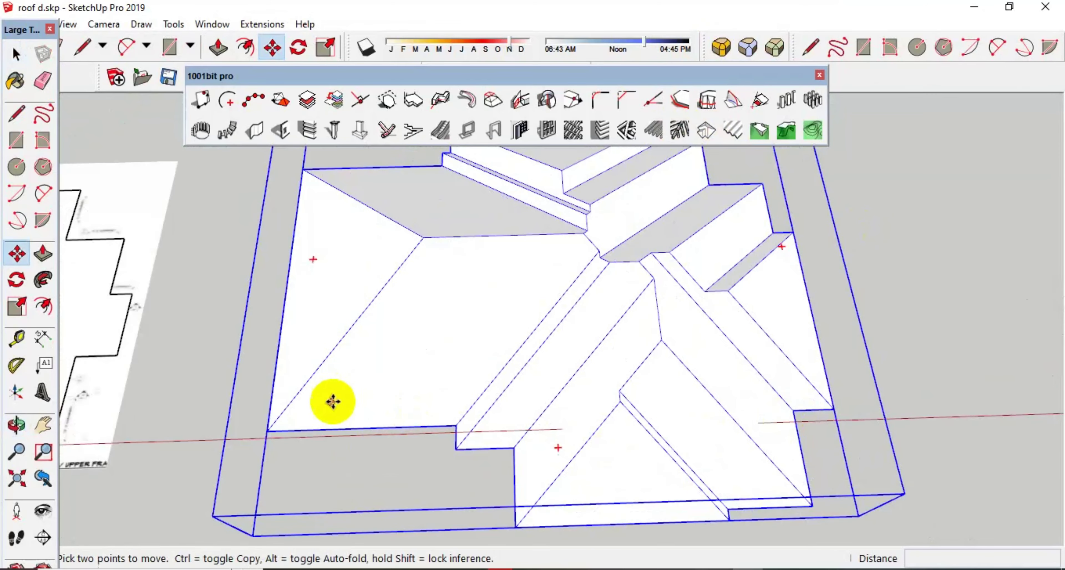
scroll(333, 402, "down", 2)
key("ctrl")
left_click(285, 413)
type("35'")
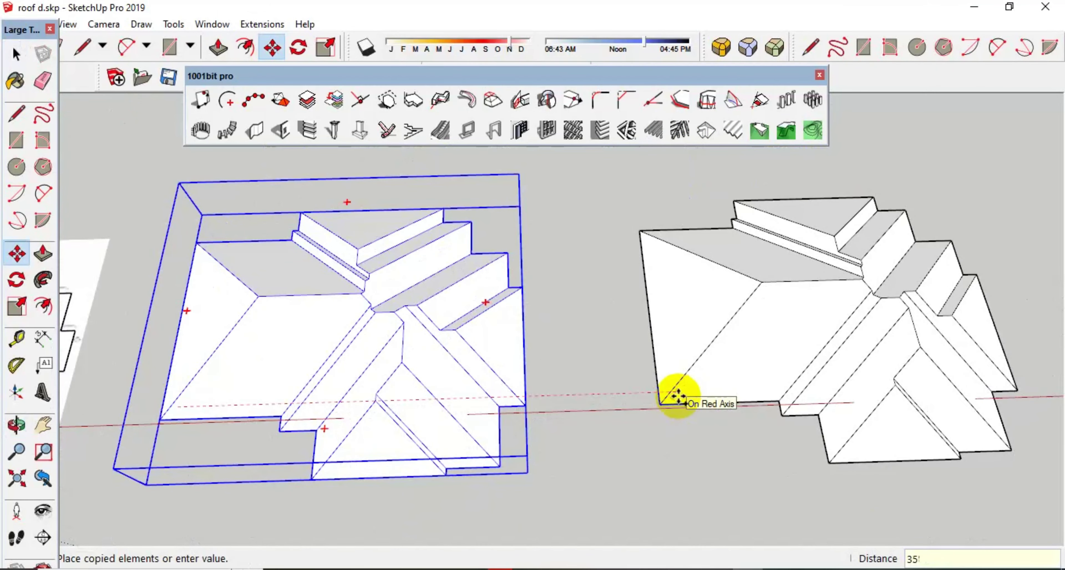
Place the hip roof copy to the right and select all its faces
left_click(677, 397)
middle_click_drag(670, 392, 856, 357)
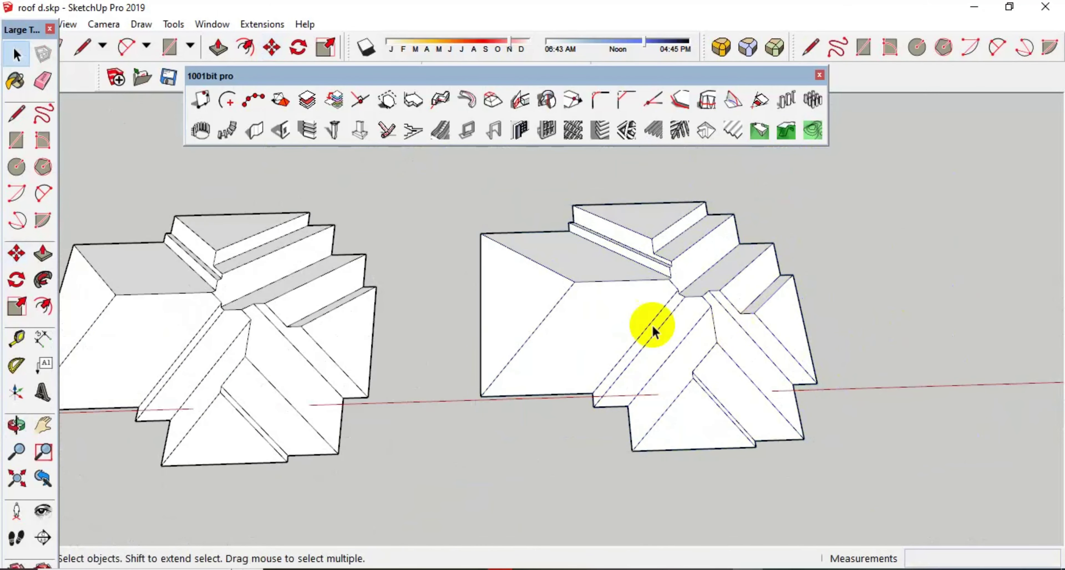
mouse_move(653, 331)
middle_mouse_down()
mouse_move(672, 226)
mouse_move(697, 357)
mouse_move(732, 442)
mouse_move(695, 434)
mouse_move(668, 326)
middle_mouse_up()
scroll(672, 226, "up", 2)
left_click(668, 326)
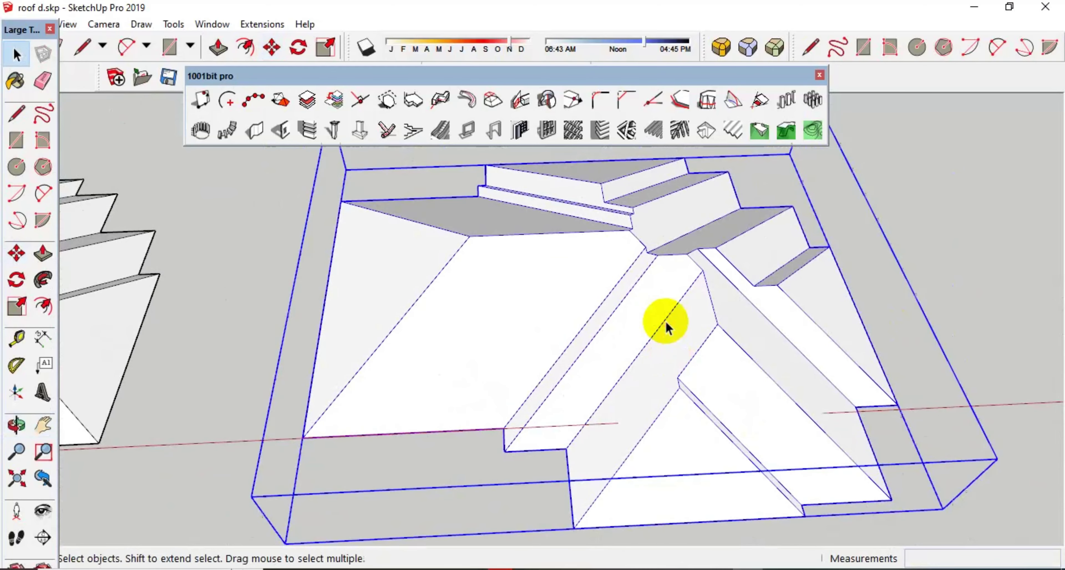
triple_click(667, 327)
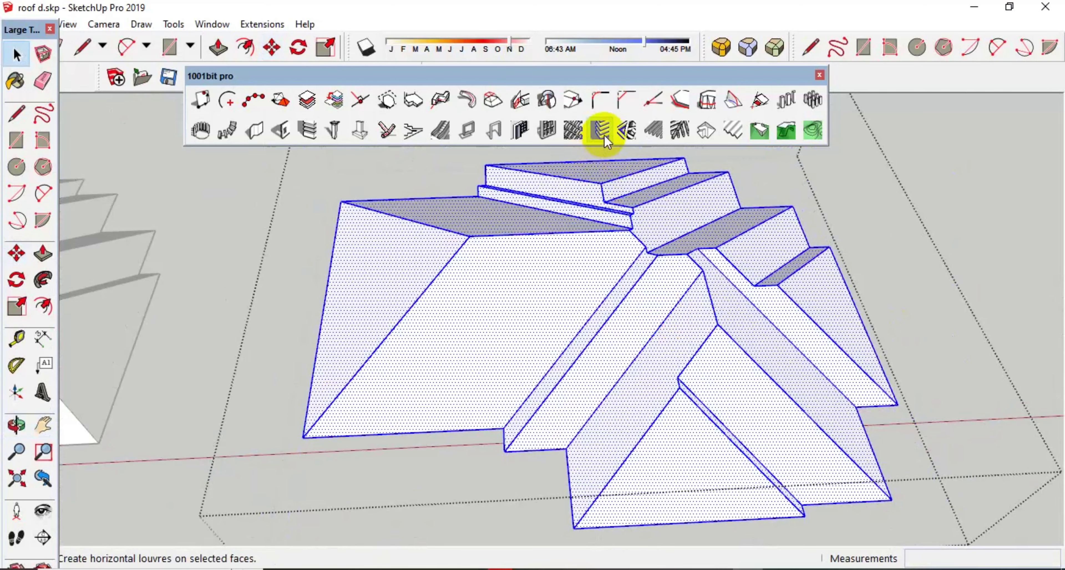
Generate 1001bit rafters, battens/purlins and fascia, reviewing rafter, purlin and fascia widths
left_click(688, 134)
left_click_drag(356, 48, 641, 42)
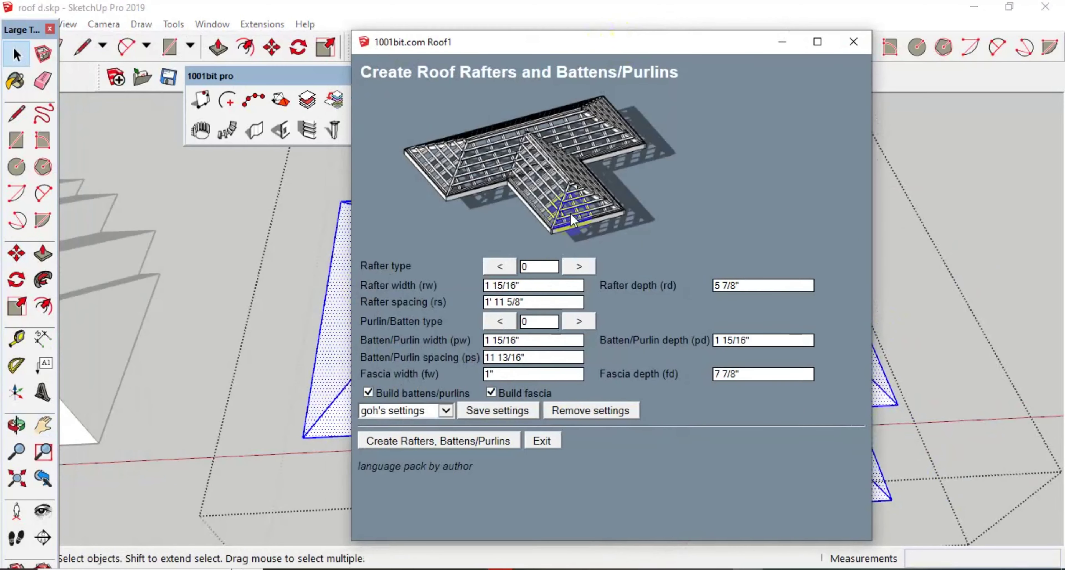
left_click(544, 284)
left_click(523, 321)
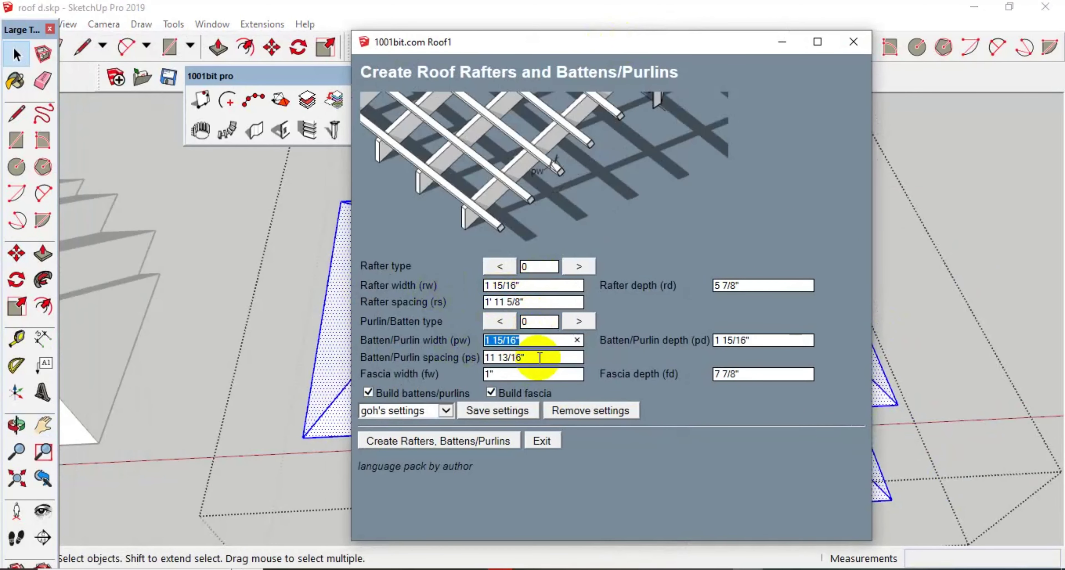
left_click(457, 377)
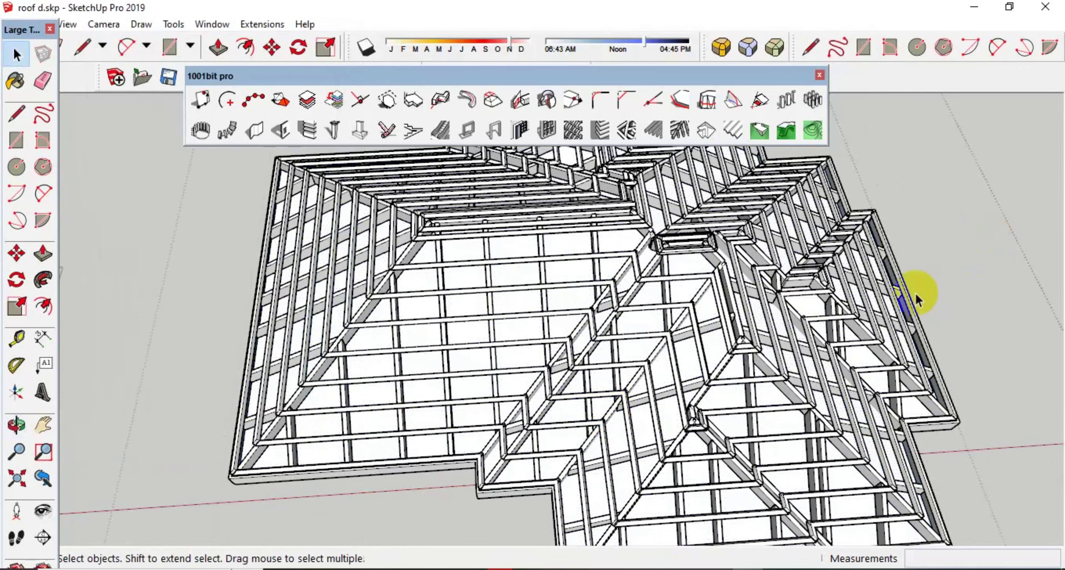
Orbit and zoom around the new rafter and purlin framing to inspect it closely
mouse_move(915, 293)
middle_mouse_down()
mouse_move(785, 356)
mouse_move(718, 353)
middle_mouse_up()
mouse_move(717, 352)
left_mouse_down()
mouse_move(689, 340)
mouse_move(521, 356)
left_mouse_up()
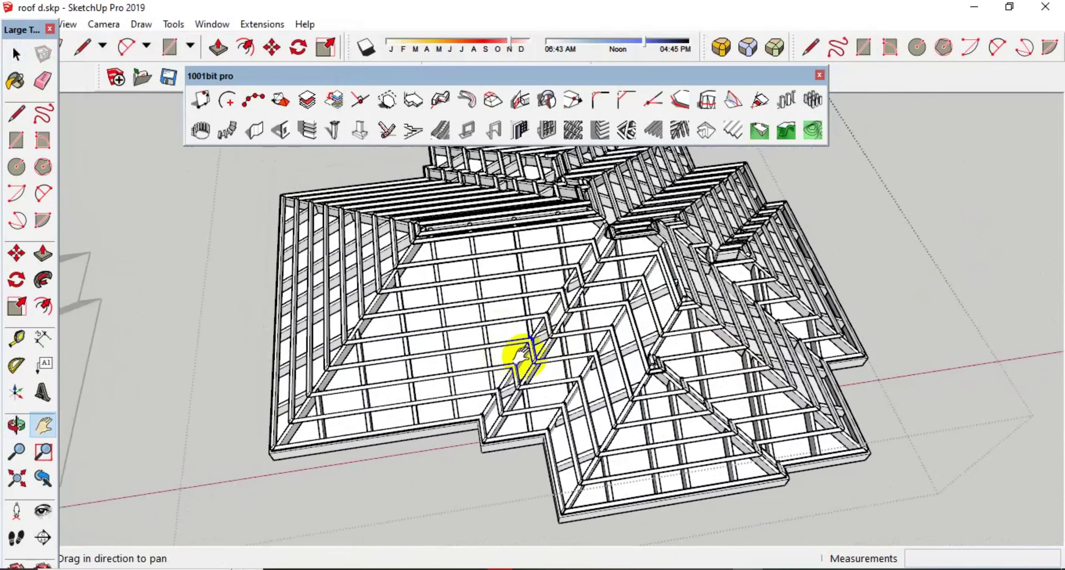
mouse_move(749, 413)
middle_mouse_down()
mouse_move(637, 415)
mouse_move(626, 288)
mouse_move(628, 362)
mouse_move(666, 361)
mouse_move(651, 449)
mouse_move(665, 270)
mouse_move(630, 440)
mouse_move(659, 451)
mouse_move(674, 372)
mouse_move(637, 190)
mouse_move(633, 352)
mouse_move(642, 169)
mouse_move(611, 460)
mouse_move(647, 516)
middle_mouse_up()
scroll(631, 440, "up", 3)
scroll(674, 372, "down", 3)
scroll(638, 216, "up", 2)
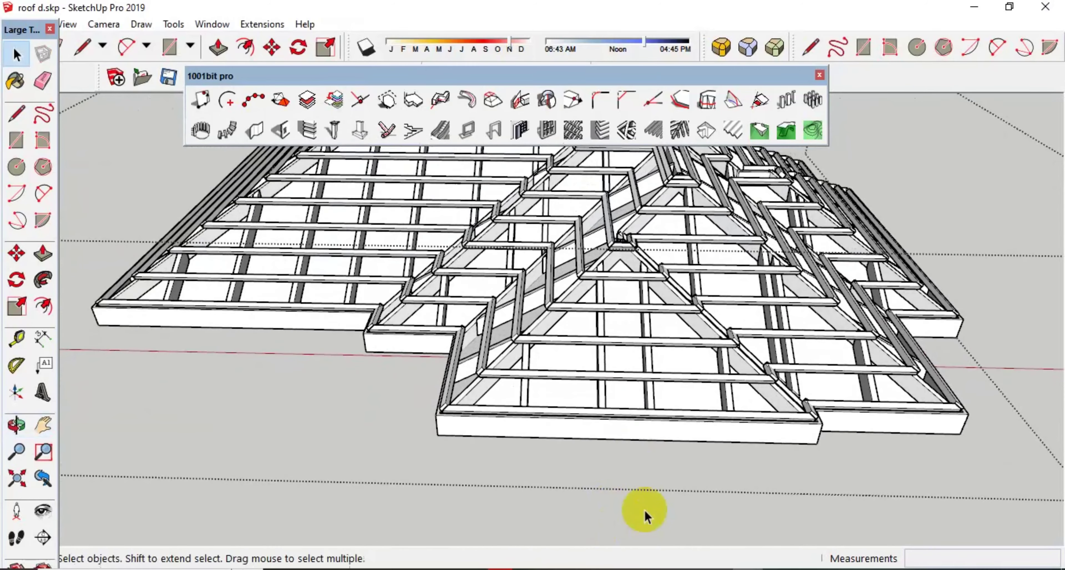
scroll(646, 439, "up", 2)
scroll(682, 463, "up", 3)
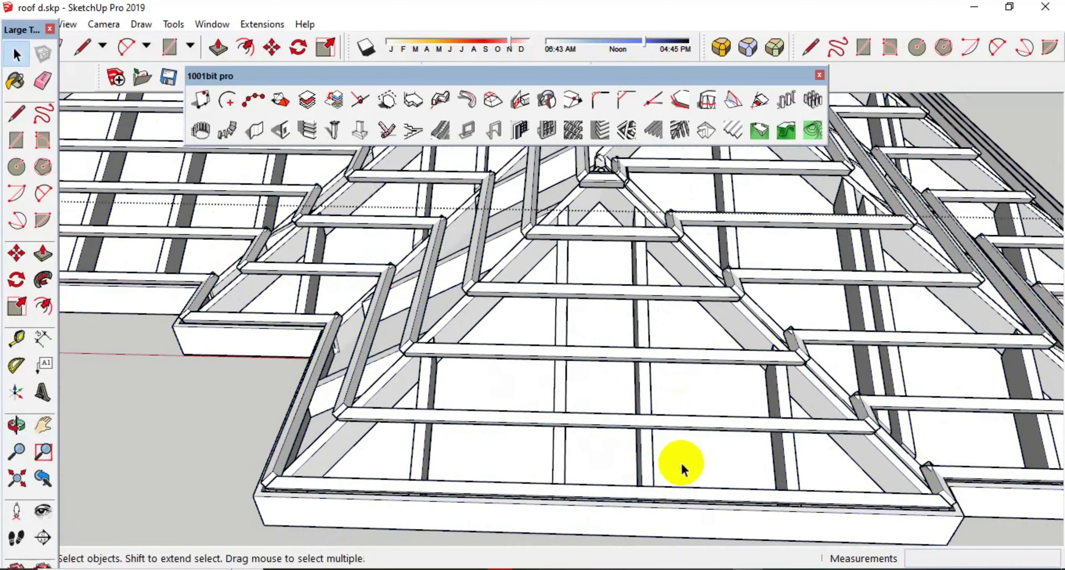
scroll(683, 475, "down", 3)
mouse_move(682, 475)
middle_mouse_down()
mouse_move(685, 340)
mouse_move(676, 356)
mouse_move(643, 130)
mouse_move(637, 373)
mouse_move(606, 83)
mouse_move(750, 329)
mouse_move(744, 321)
mouse_move(726, 341)
mouse_move(744, 405)
mouse_move(694, 163)
middle_mouse_up()
Check the eave fascia, then select all connected geometry of the solid hip roof
left_click(747, 325)
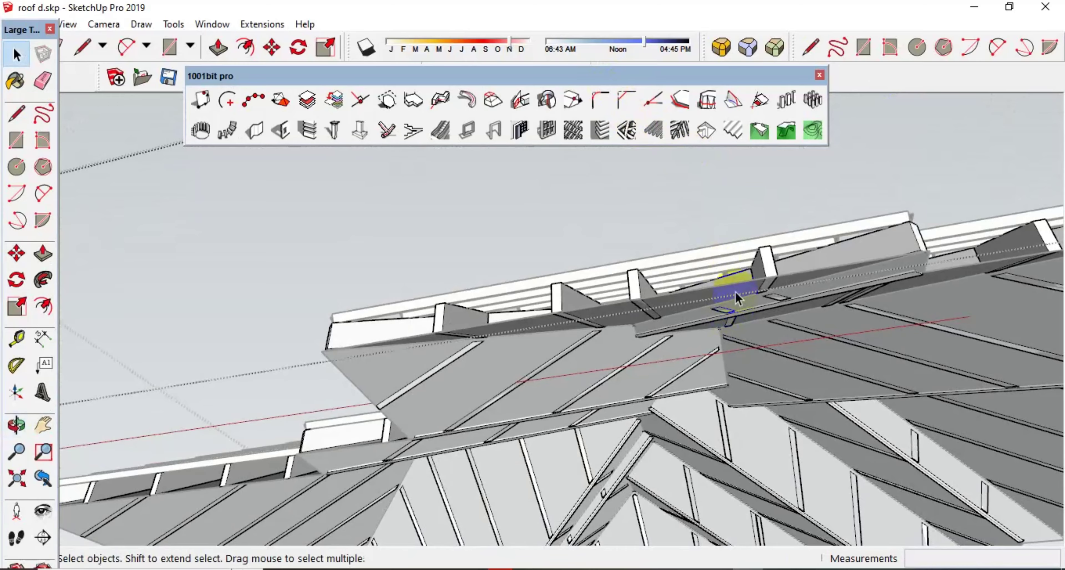
mouse_move(736, 294)
middle_mouse_down()
mouse_move(749, 209)
mouse_move(821, 357)
mouse_move(905, 328)
middle_mouse_up()
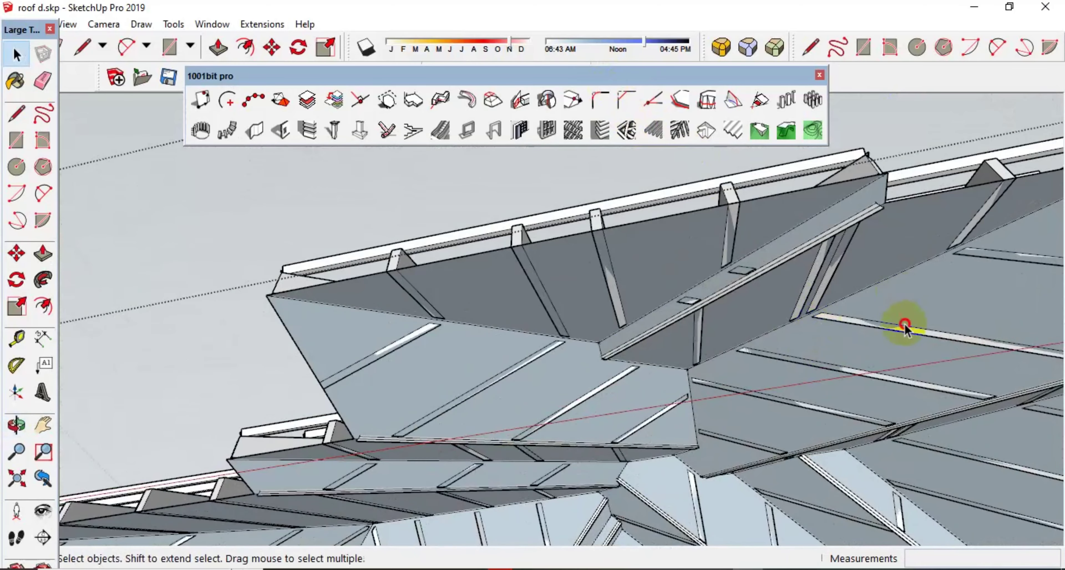
triple_click(917, 299)
mouse_move(849, 301)
middle_mouse_down()
mouse_move(678, 482)
mouse_move(894, 219)
mouse_move(868, 344)
mouse_move(625, 408)
mouse_move(631, 483)
mouse_move(314, 409)
middle_mouse_up()
scroll(866, 217, "down", 2)
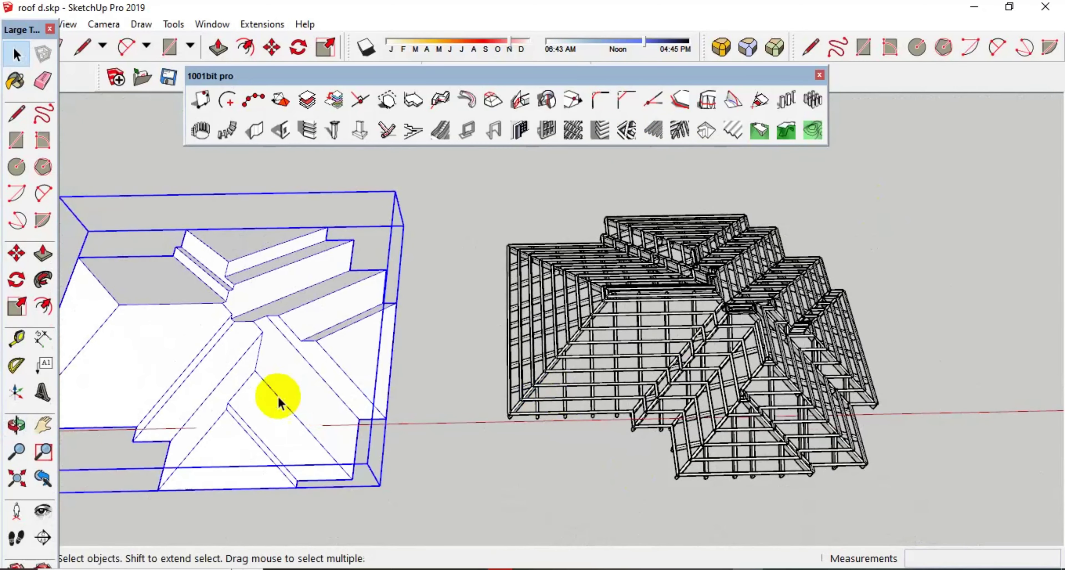
Keep a spare copy of the solid roof 30' along the green axis
key("ctrl")
left_click(247, 410)
scroll(247, 409, "down", 2)
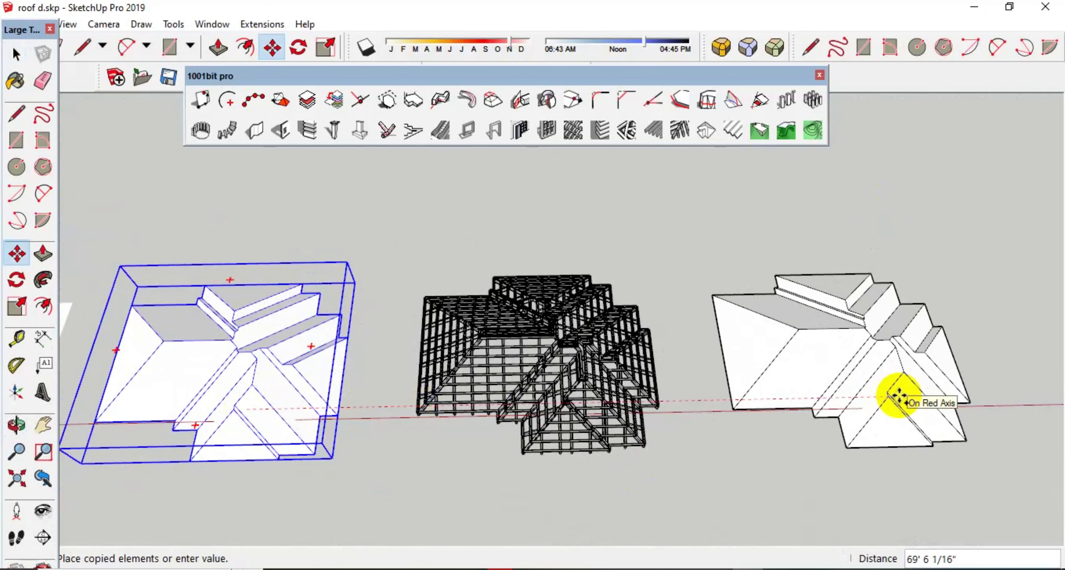
key("space")
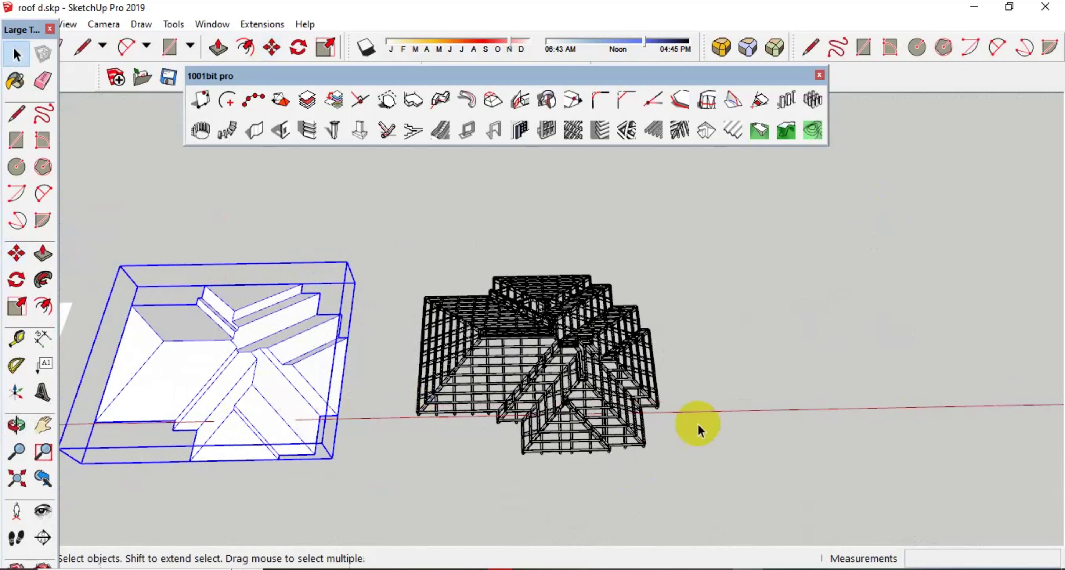
key("ctrl")
left_click(278, 401)
type("30'")
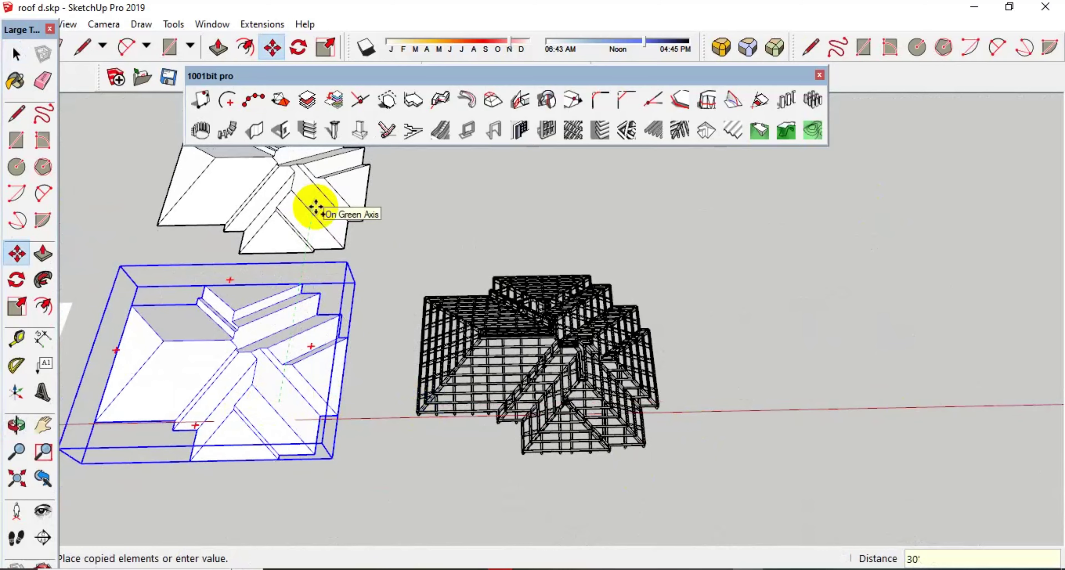
key("space")
Move the rafter framing 35 along the red axis under the original roof
scroll(455, 364, "up", 3)
left_click(444, 421)
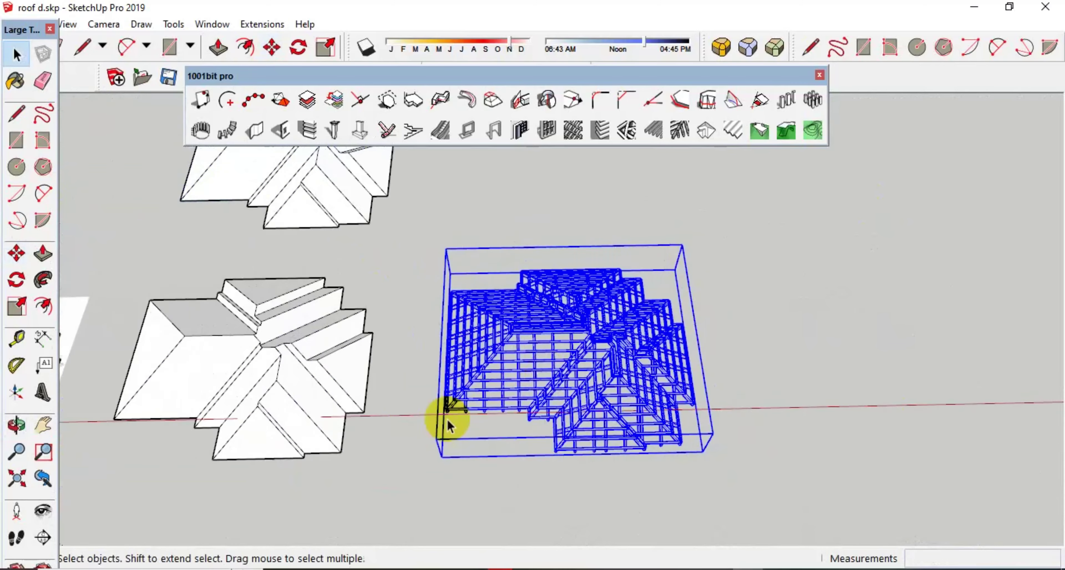
scroll(414, 428, "up", 3)
key("m")
scroll(674, 410, "up", 2)
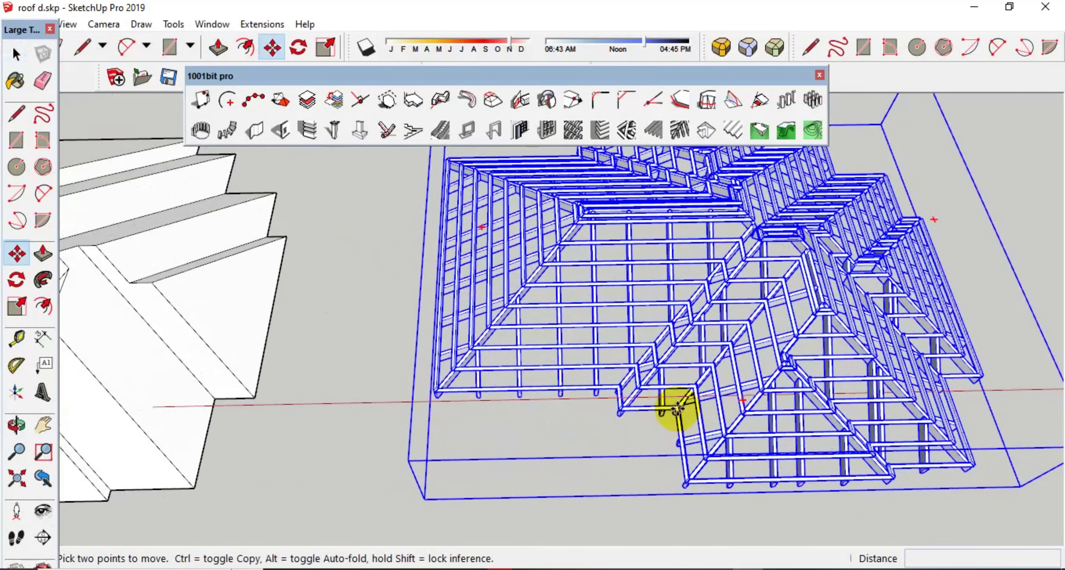
scroll(676, 409, "down", 2)
left_click(674, 410)
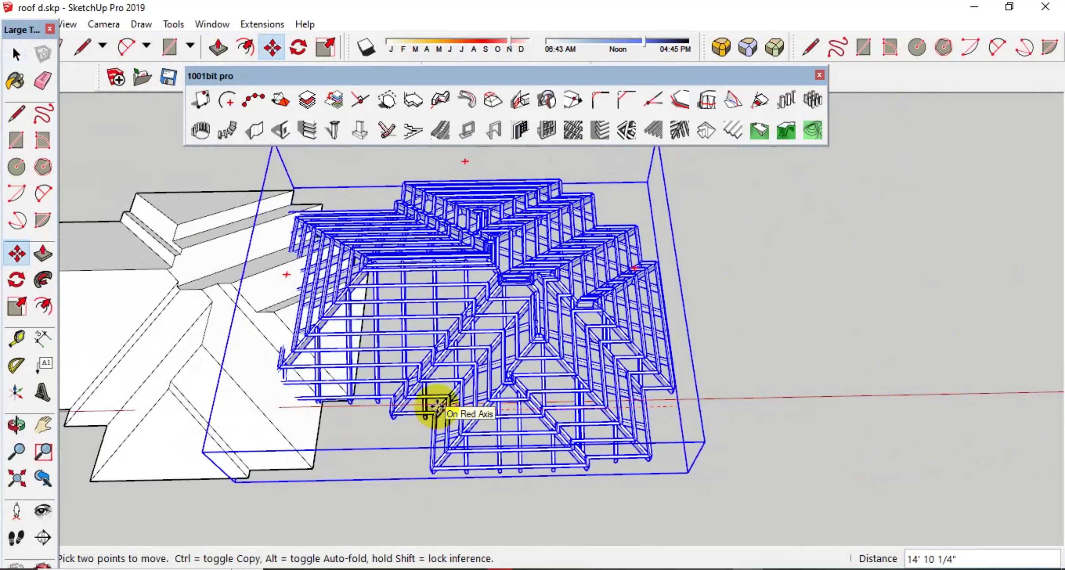
key("Return")
scroll(552, 425, "down", 3)
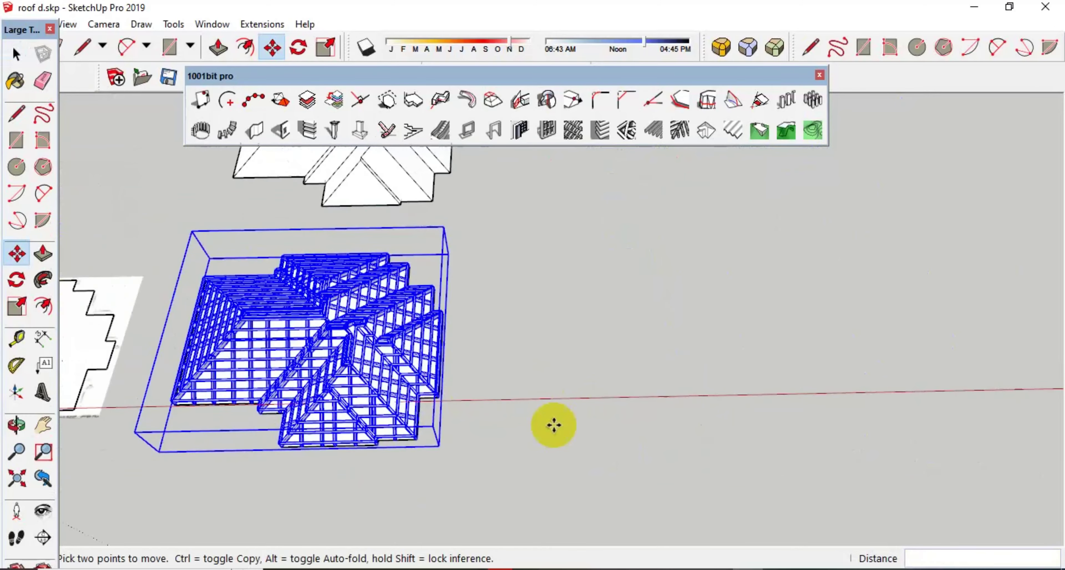
scroll(316, 405, "up", 3)
scroll(375, 405, "up", 3)
scroll(374, 405, "down", 3)
middle_click_drag(373, 405, 416, 231)
scroll(405, 312, "up", 3)
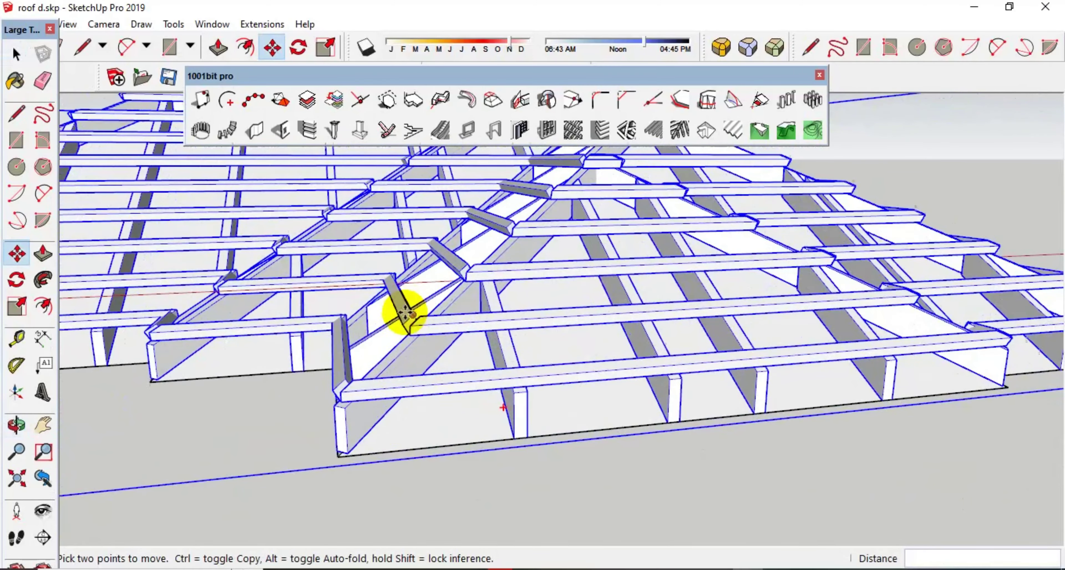
Raise the framing along blue to sit just under the roof surface, then inspect the fit
left_click(393, 444)
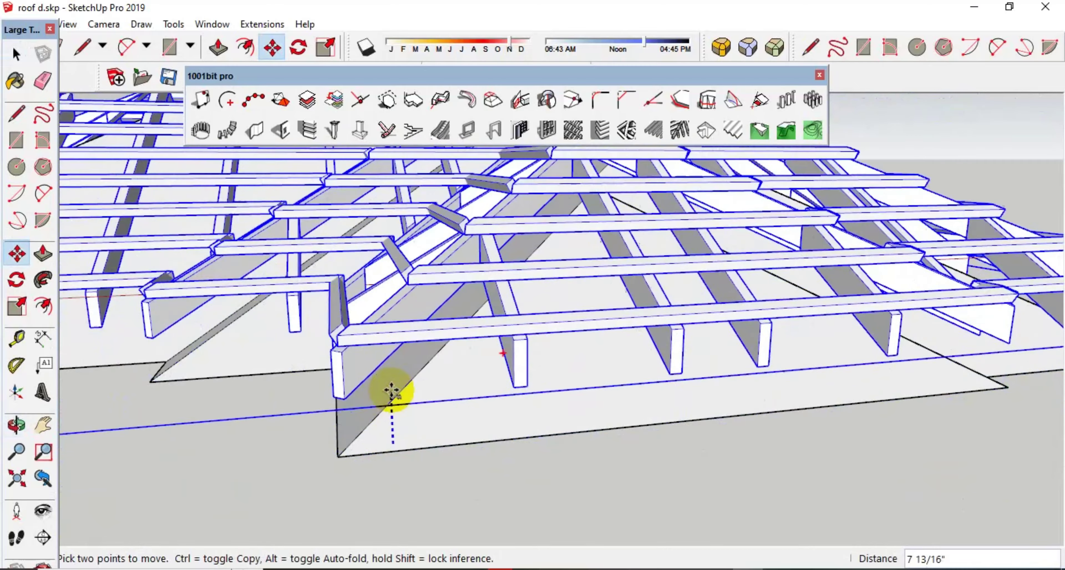
scroll(391, 387, "down", 2)
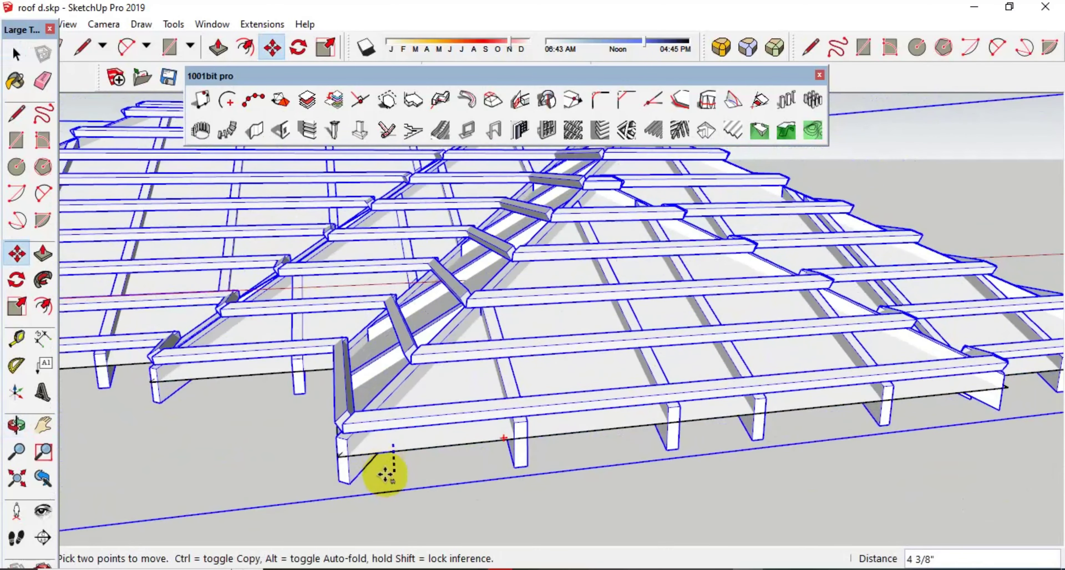
left_click(382, 484)
scroll(412, 443, "down", 2)
middle_click_drag(413, 443, 421, 521)
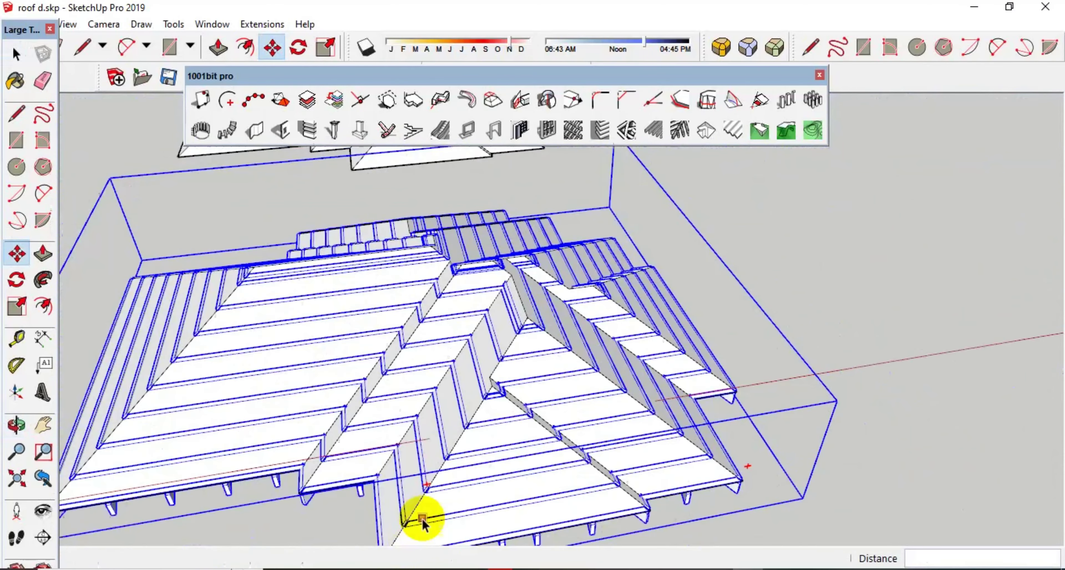
mouse_move(481, 489)
middle_mouse_down()
mouse_move(452, 475)
mouse_move(488, 309)
middle_mouse_up()
scroll(464, 323, "up", 2)
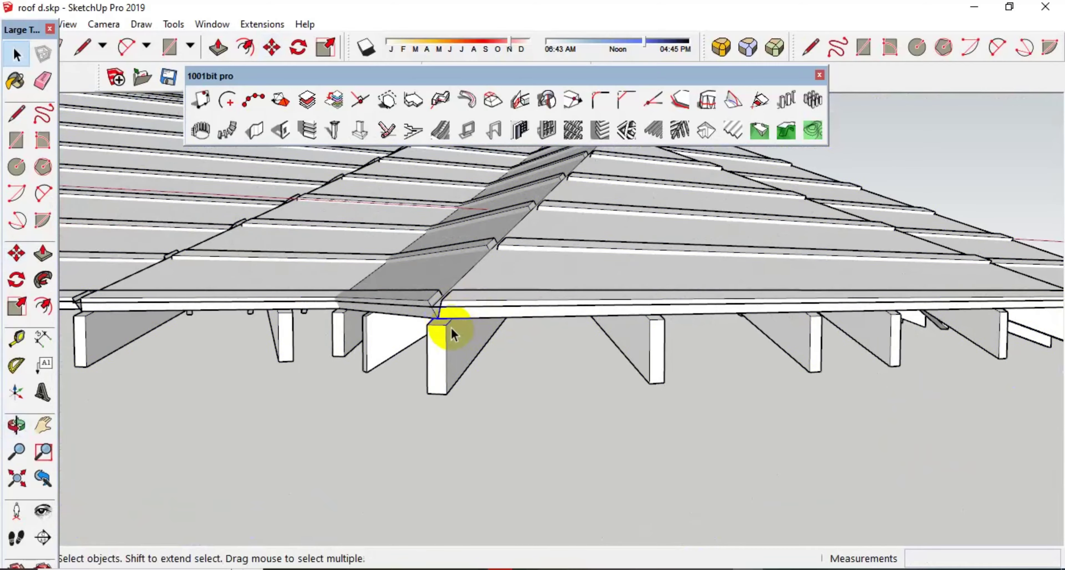
scroll(453, 331, "up", 2)
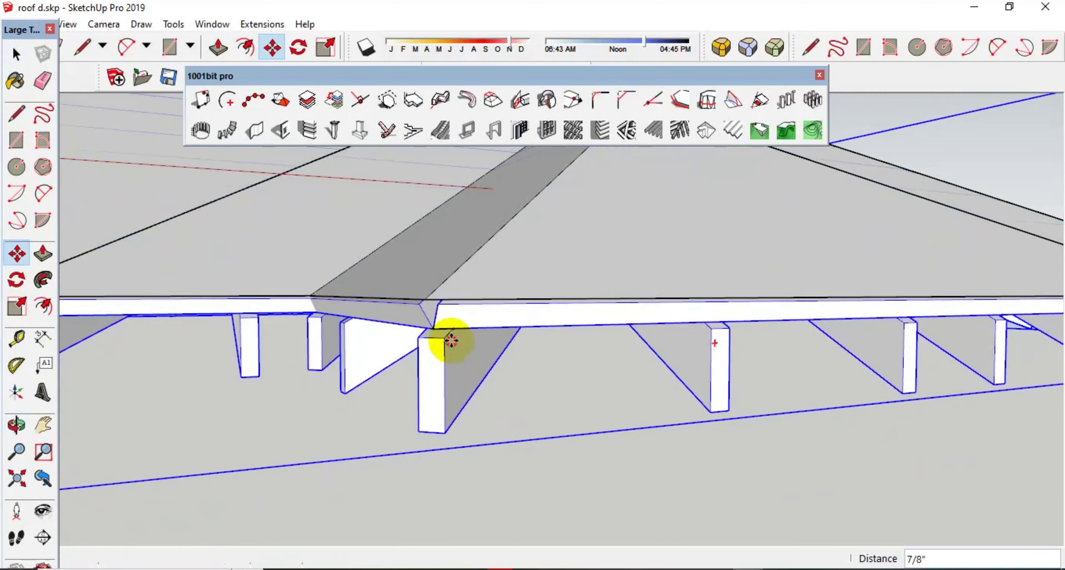
middle_click_drag(451, 341, 442, 495)
scroll(504, 465, "down", 3)
scroll(495, 419, "up", 3)
mouse_move(495, 418)
middle_mouse_down()
mouse_move(474, 515)
mouse_move(459, 385)
middle_mouse_up()
scroll(459, 385, "down", 5)
key("space")
scroll(568, 237, "up", 1)
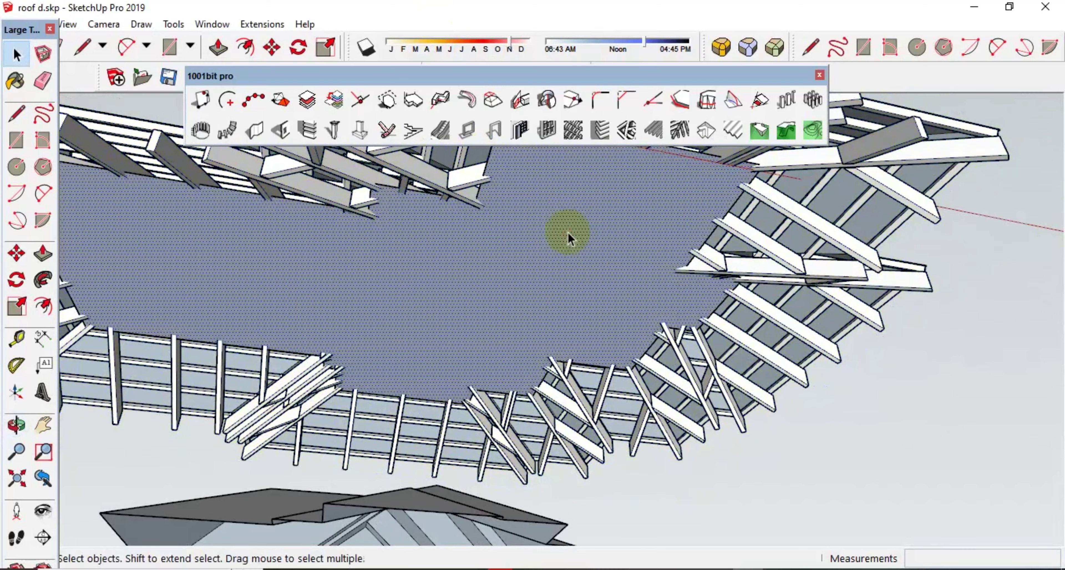
mouse_move(570, 238)
middle_mouse_down()
mouse_move(404, 221)
mouse_move(368, 243)
mouse_move(499, 238)
mouse_move(516, 482)
mouse_move(575, 527)
middle_mouse_up()
scroll(398, 227, "up", 3)
scroll(602, 346, "down", 3)
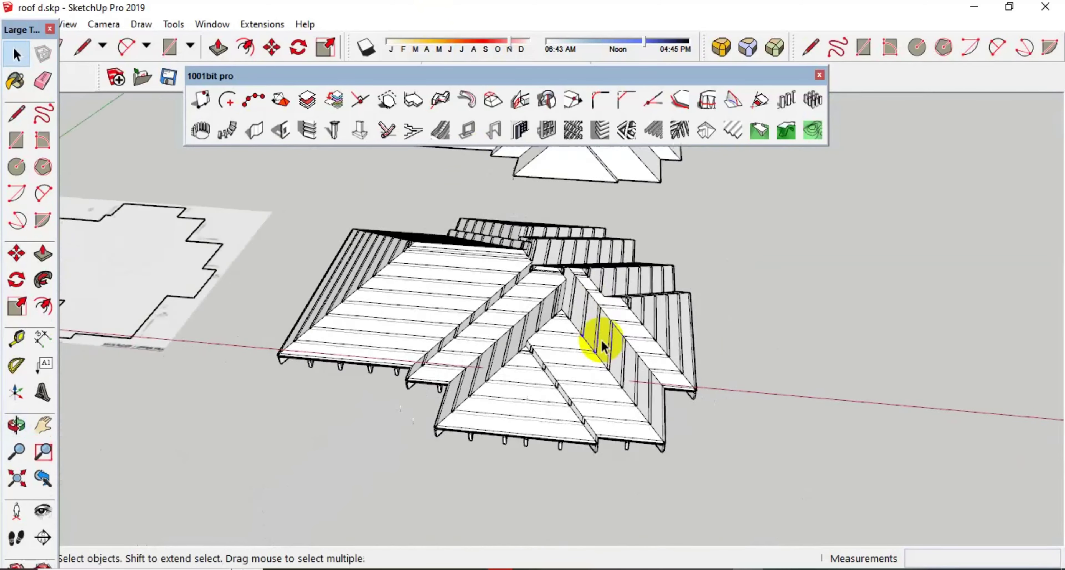
scroll(603, 346, "up", 2)
scroll(571, 285, "up", 5)
mouse_move(507, 231)
middle_mouse_down()
mouse_move(542, 254)
mouse_move(792, 257)
mouse_move(385, 363)
middle_mouse_up()
scroll(550, 264, "up", 3)
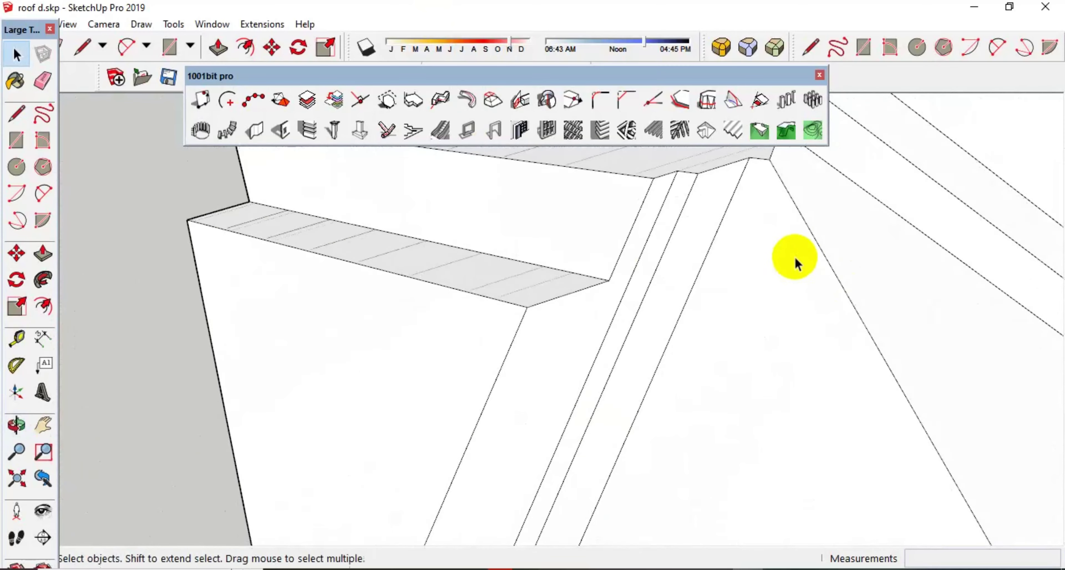
scroll(781, 248, "down", 3)
scroll(314, 381, "up", 3)
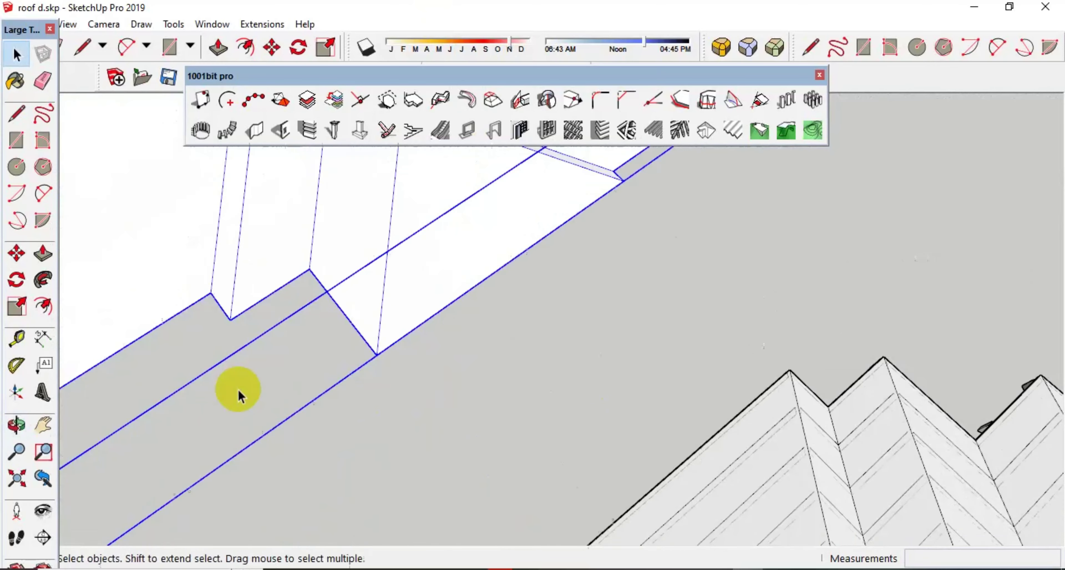
scroll(452, 285, "down", 3)
mouse_move(452, 285)
middle_mouse_down()
mouse_move(190, 149)
mouse_move(571, 338)
middle_mouse_up()
scroll(615, 258, "up", 3)
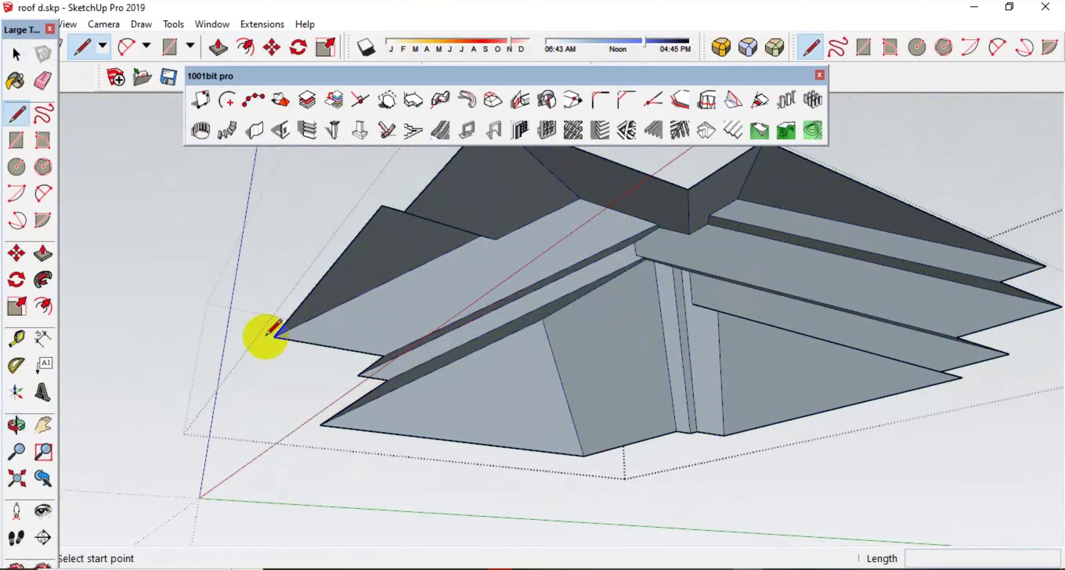
Select the roof's stepped base face with its edges and copy it beside the roof along red
mouse_move(381, 205)
middle_mouse_down()
mouse_move(570, 321)
mouse_move(602, 435)
mouse_move(633, 435)
mouse_move(616, 290)
mouse_move(661, 452)
mouse_move(424, 318)
mouse_move(520, 435)
middle_mouse_up()
double_click(618, 289)
key("m")
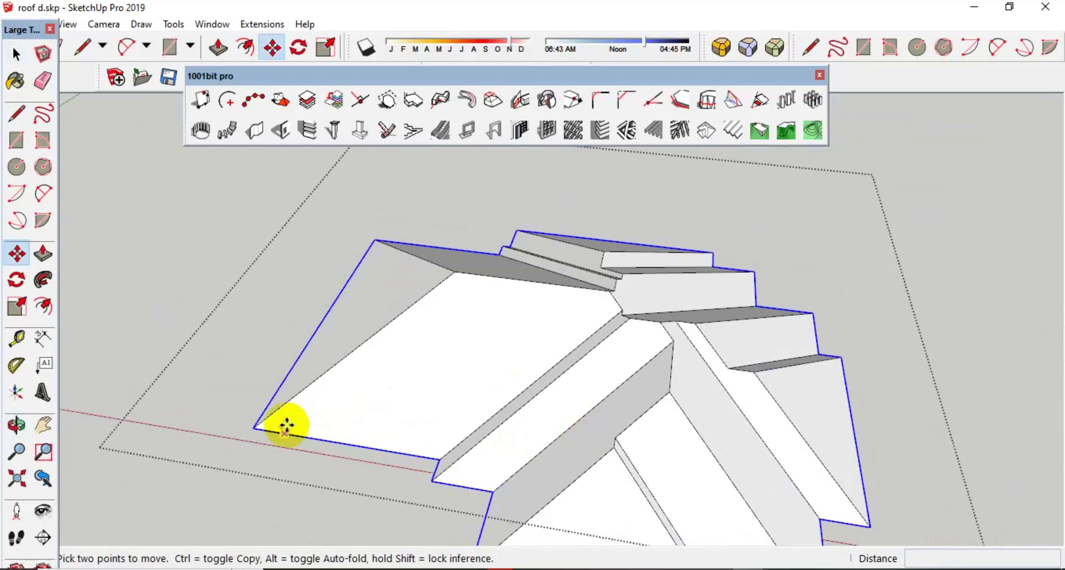
middle_click_drag(286, 426, 271, 412)
left_click(262, 426)
scroll(262, 426, "down", 2)
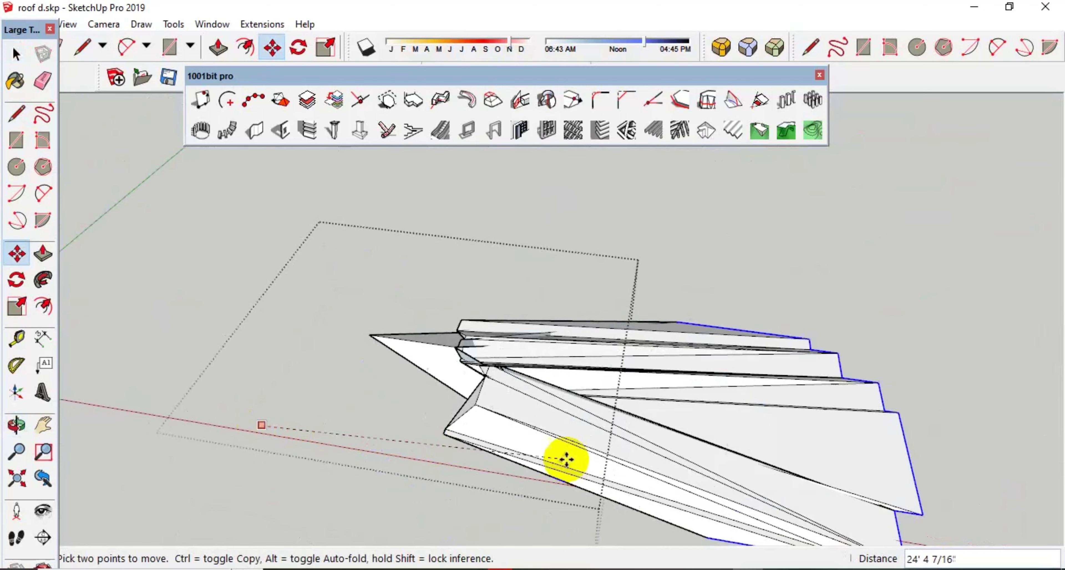
key("ctrl")
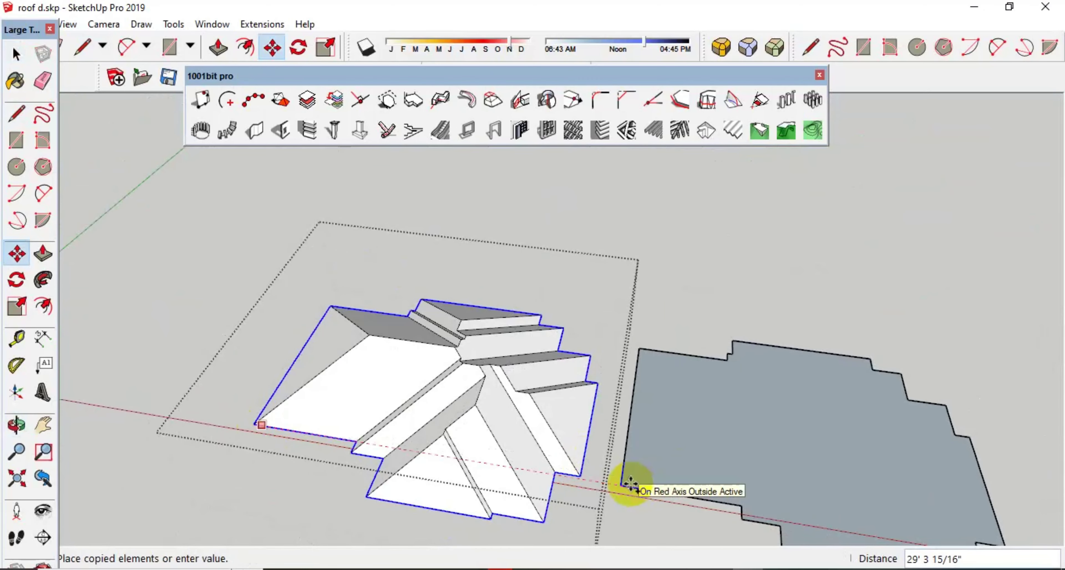
left_click(630, 483)
mouse_move(409, 350)
middle_mouse_down()
mouse_move(548, 453)
mouse_move(552, 413)
middle_mouse_up()
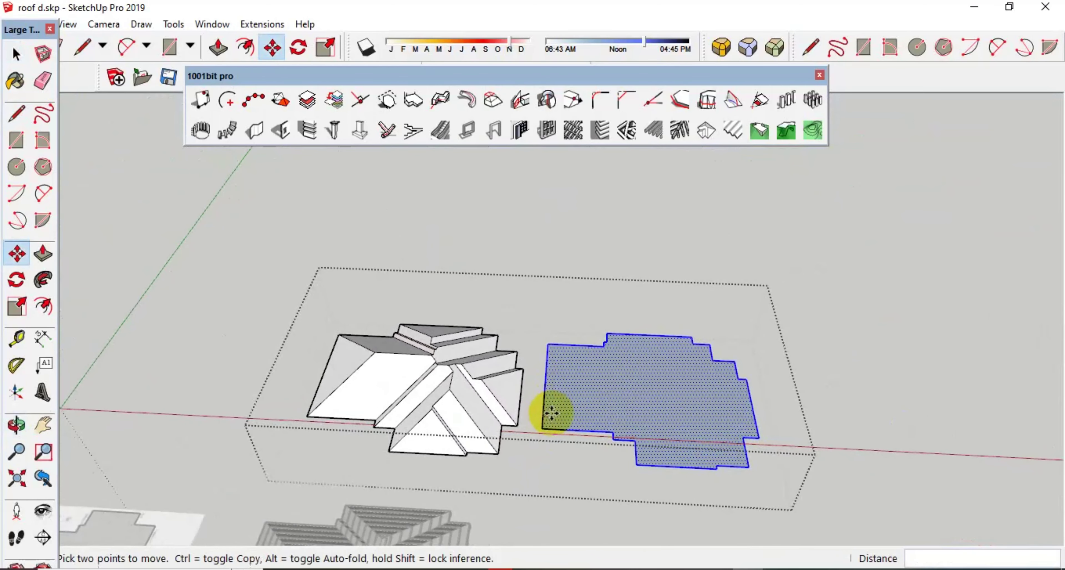
Delete the roof geometry sitting beside the floor plan
left_click(763, 388)
scroll(757, 444, "up", 1)
scroll(756, 444, "up", 2)
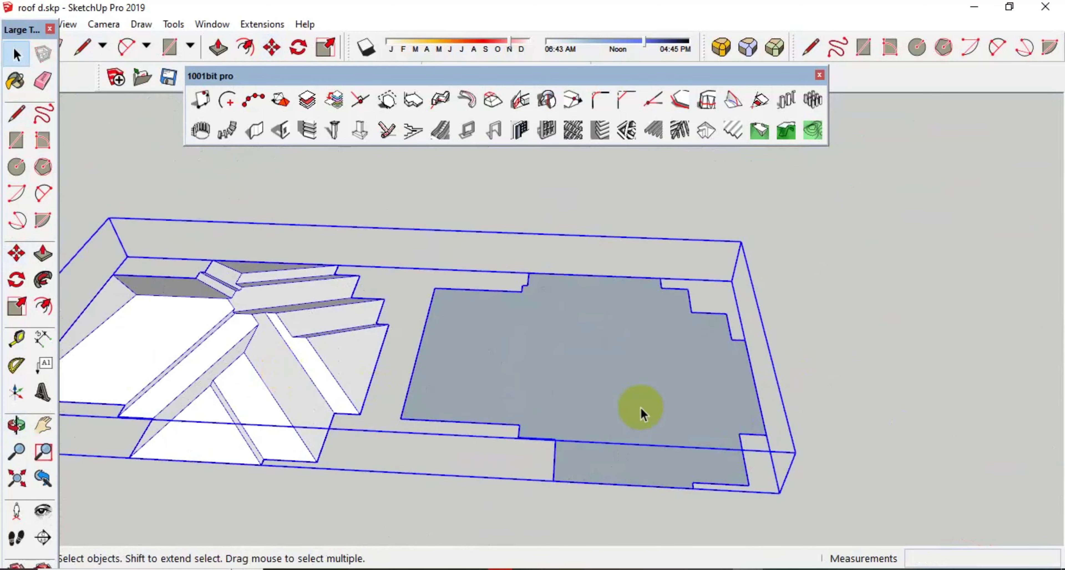
middle_click_drag(641, 413, 646, 463)
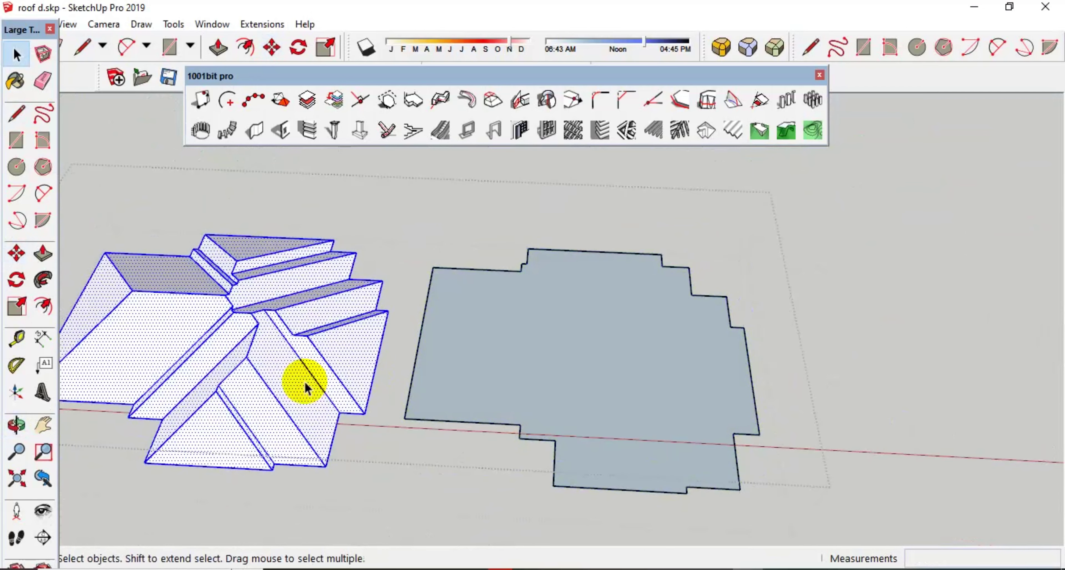
key("Delete")
scroll(620, 450, "up", 2)
Offset the floor outline outward, erase the inner face, and push the band up into walls
key("f")
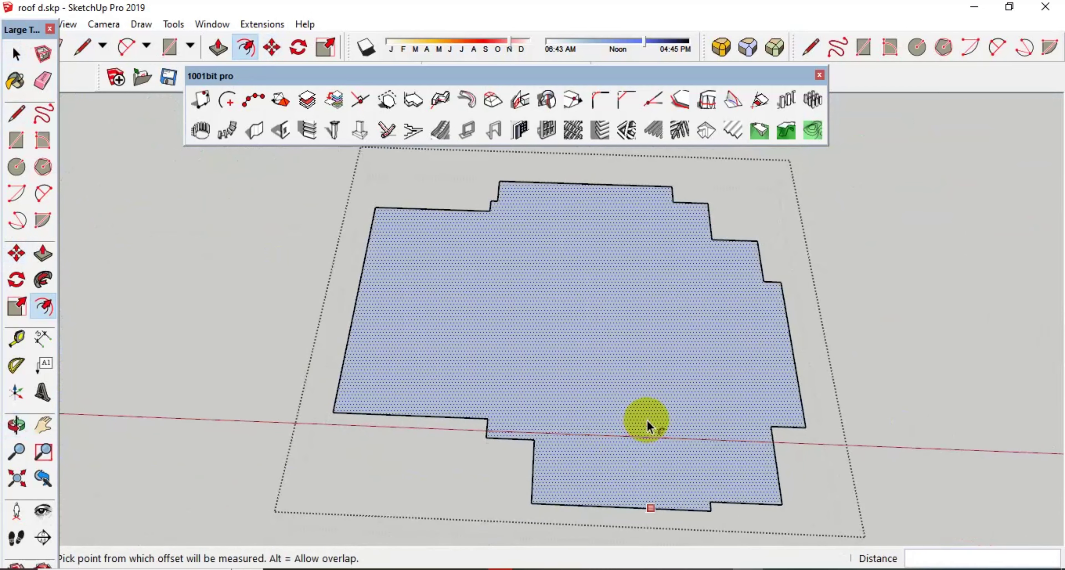
left_click(646, 420)
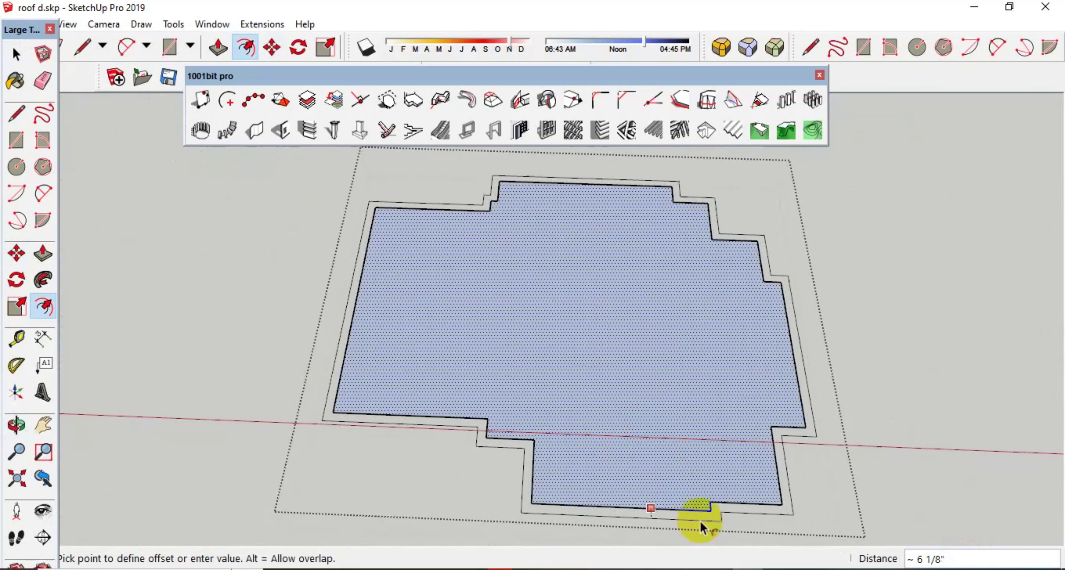
left_click(725, 525)
key("space")
scroll(602, 501, "up", 2)
left_click(602, 498)
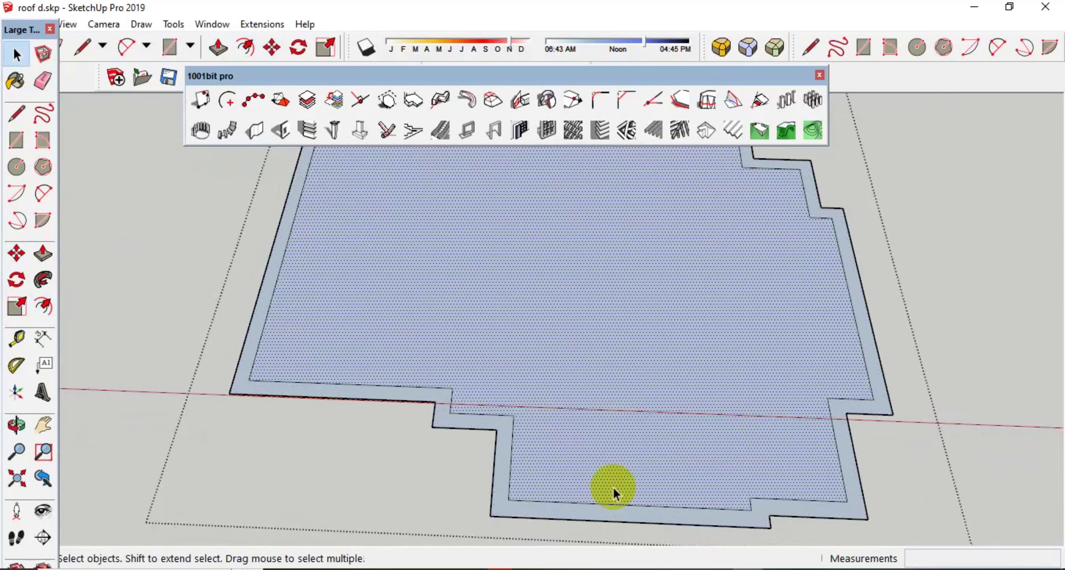
key("Delete")
key("p")
scroll(577, 510, "up", 1)
mouse_move(561, 517)
left_mouse_down()
mouse_move(560, 502)
mouse_move(567, 515)
left_mouse_up()
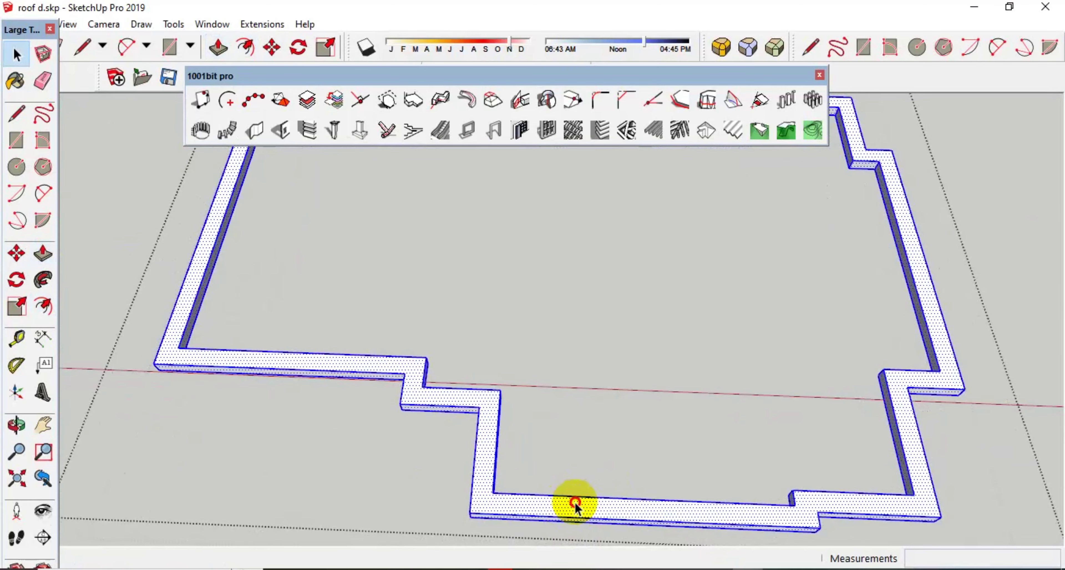
Group the wall band and move it 30' along red around the framed hip roof
right_click(575, 507)
left_click(614, 162)
scroll(622, 335, "down", 2)
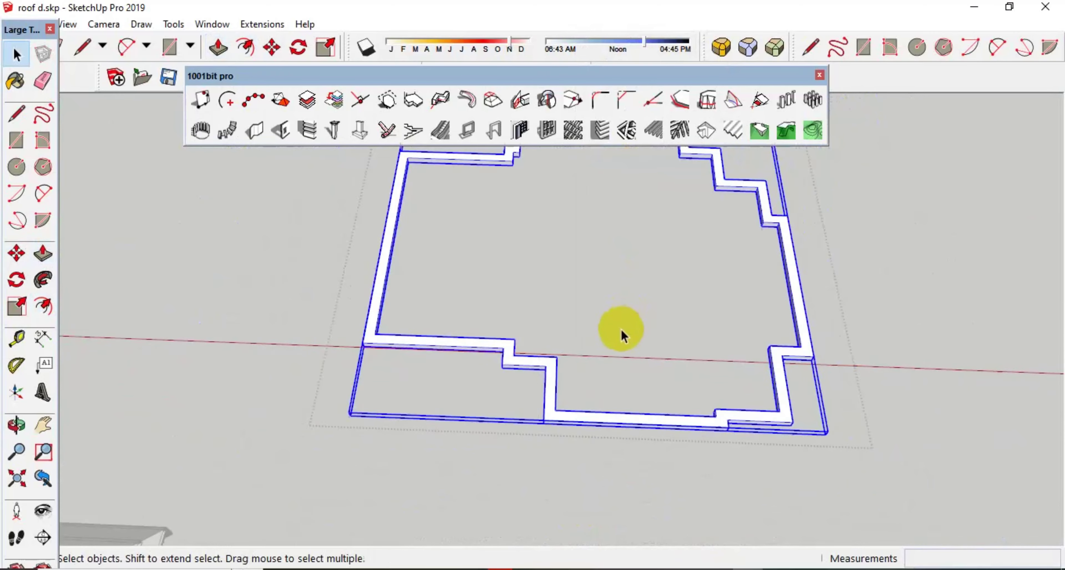
scroll(623, 335, "down", 2)
scroll(600, 327, "down", 2)
mouse_move(511, 396)
middle_mouse_down()
mouse_move(808, 339)
mouse_move(737, 373)
mouse_move(461, 445)
middle_mouse_up()
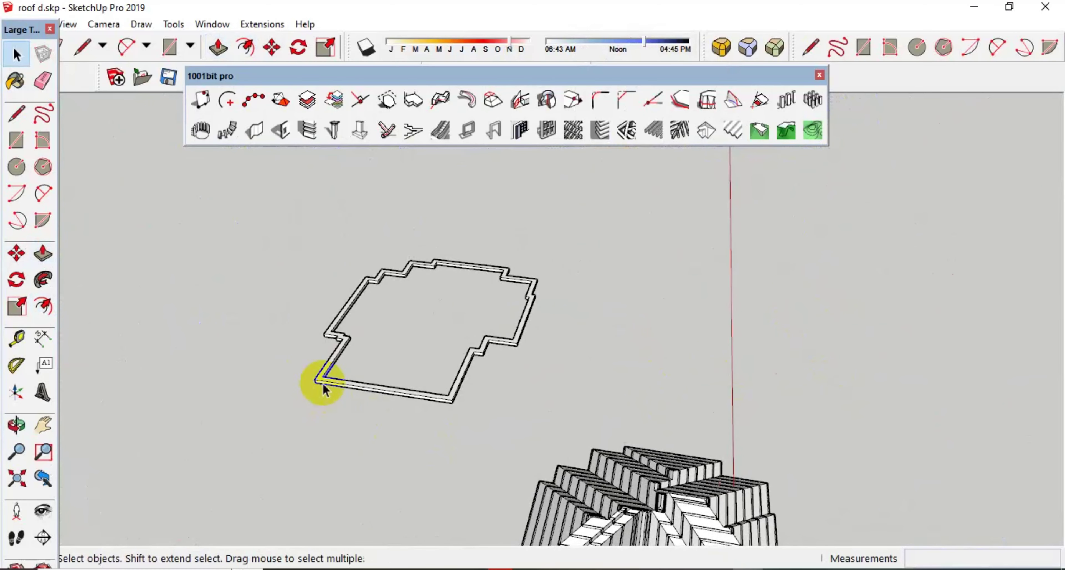
scroll(336, 389, "up", 1)
left_click_drag(325, 377, 536, 388)
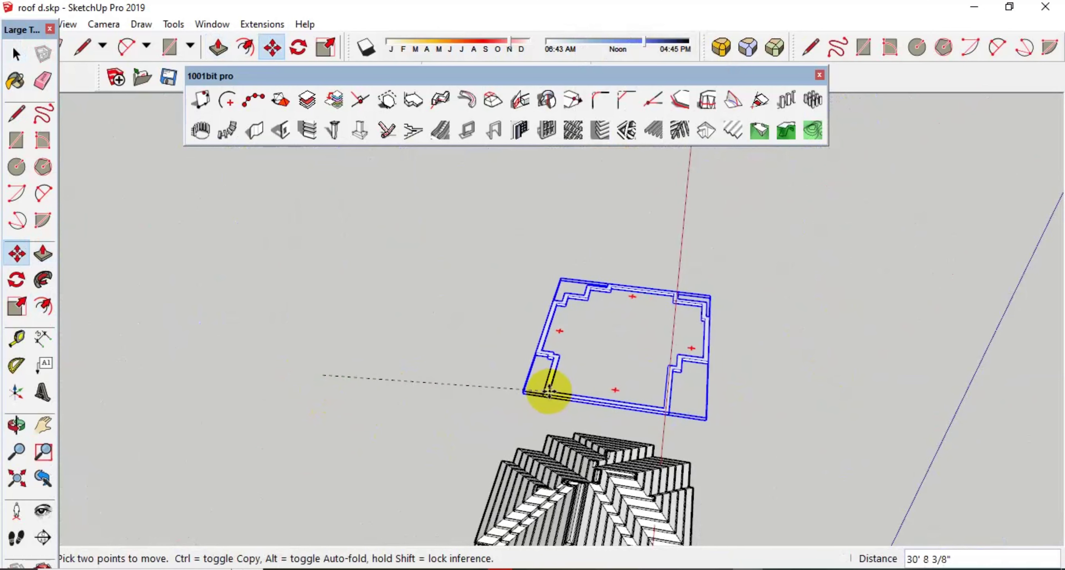
mouse_move(733, 498)
middle_mouse_down()
mouse_move(706, 519)
mouse_move(528, 501)
middle_mouse_up()
left_click_drag(519, 478, 312, 486)
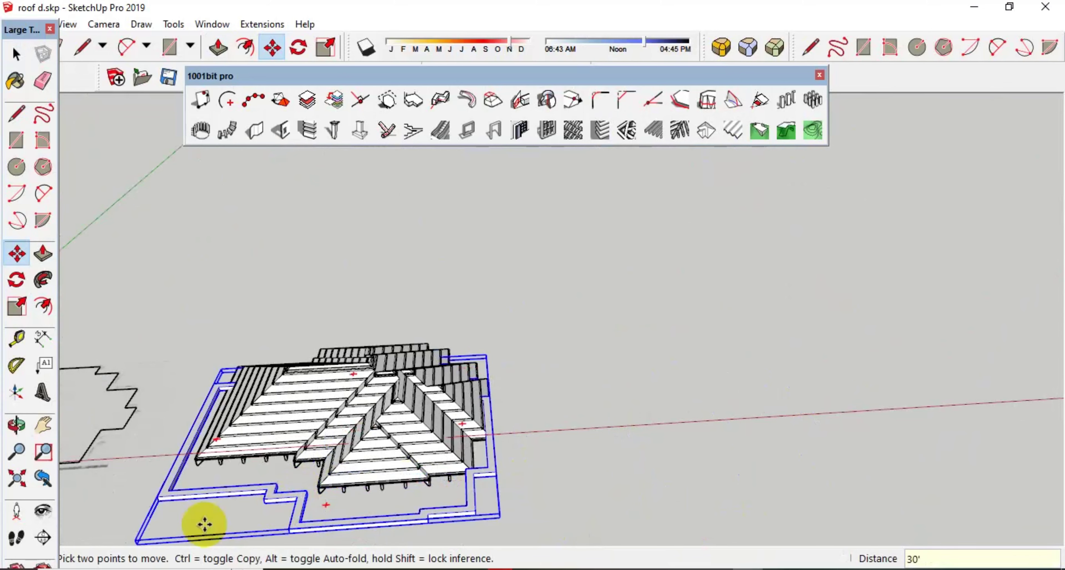
Move the walls group from a corner so it sits beneath the roof eaves
scroll(205, 525, "up", 3)
scroll(333, 492, "up", 3)
left_click_drag(278, 456, 387, 390)
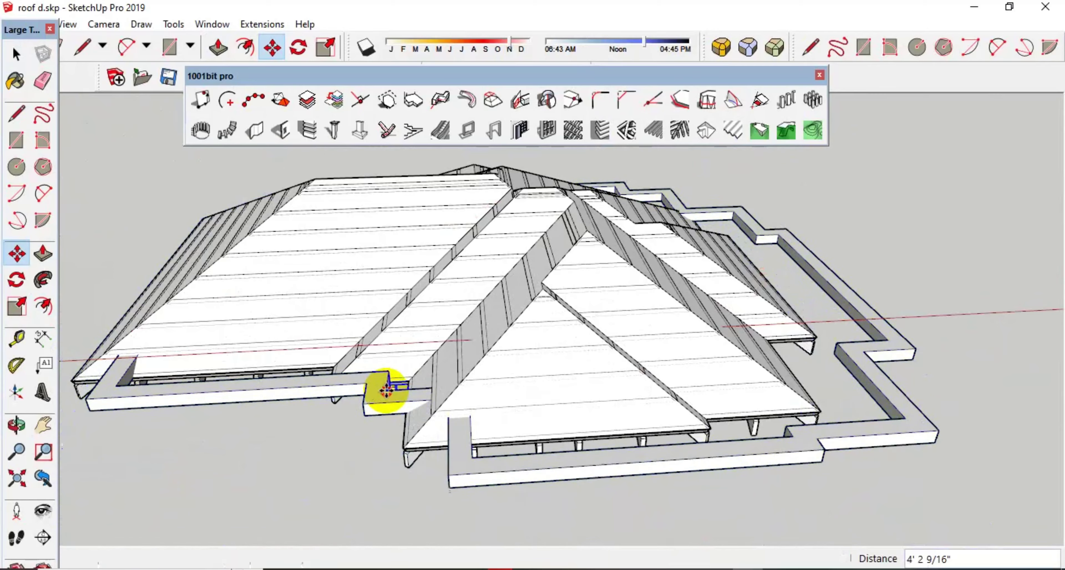
mouse_move(387, 391)
middle_mouse_down()
mouse_move(571, 434)
mouse_move(518, 440)
middle_mouse_up()
scroll(542, 463, "up", 5)
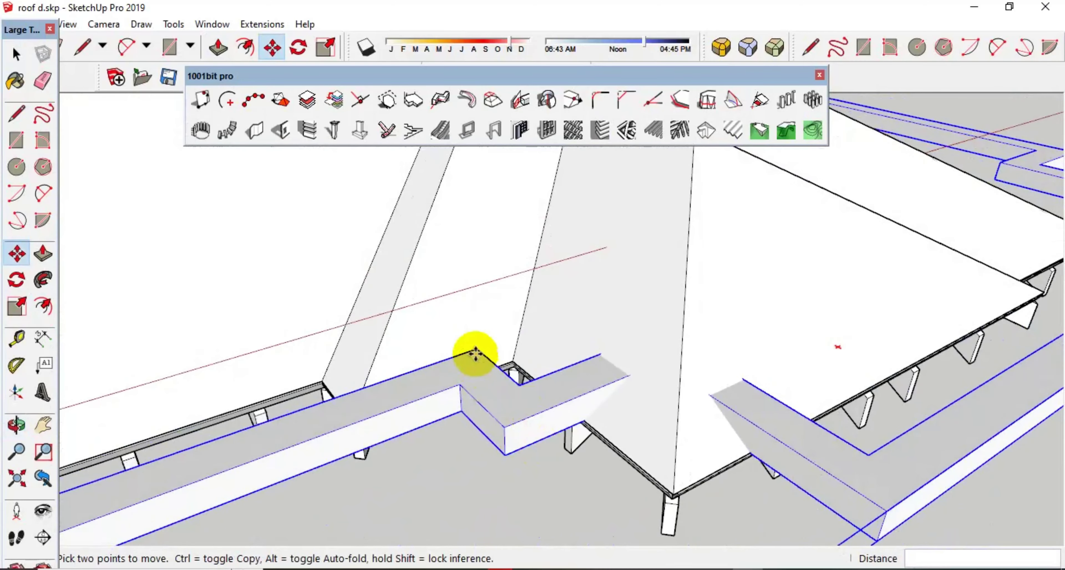
left_click(475, 354)
scroll(373, 494, "down", 3)
left_click(316, 381)
scroll(456, 453, "up", 3)
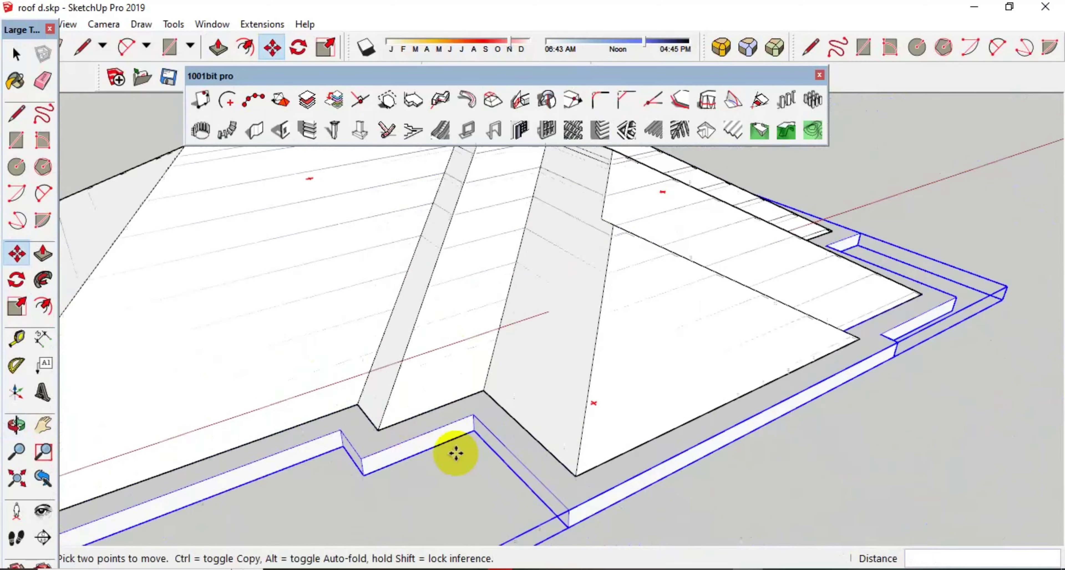
scroll(456, 453, "down", 3)
mouse_move(456, 454)
middle_mouse_down()
mouse_move(523, 458)
mouse_move(468, 561)
middle_mouse_up()
key("space")
Paint the hip roof with the blue Roofing Shingles GAF Estates material and check it from below
scroll(774, 371, "down", 2)
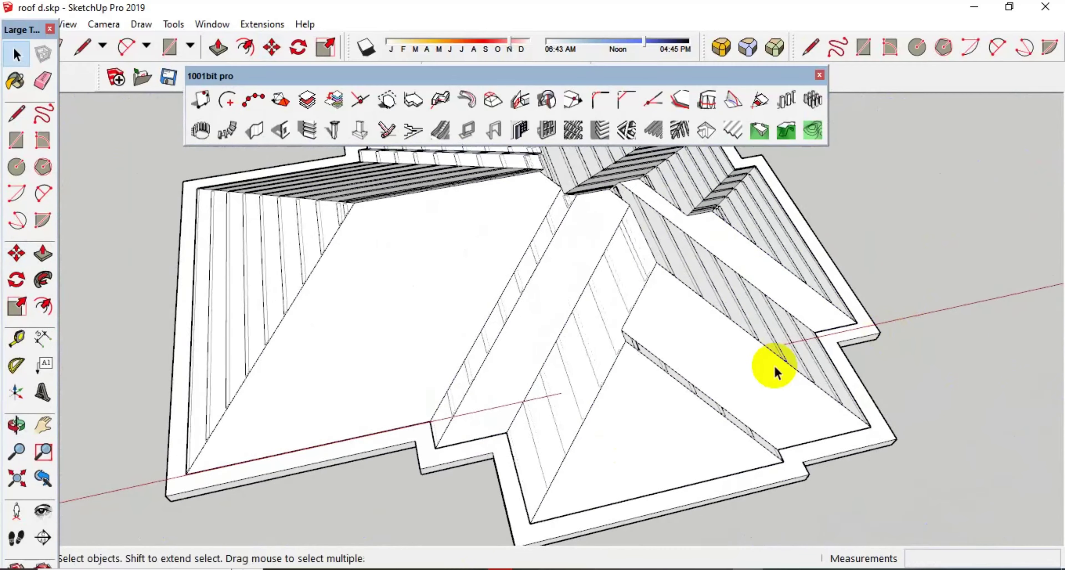
mouse_move(774, 370)
middle_mouse_down()
mouse_move(706, 373)
mouse_move(731, 325)
middle_mouse_up()
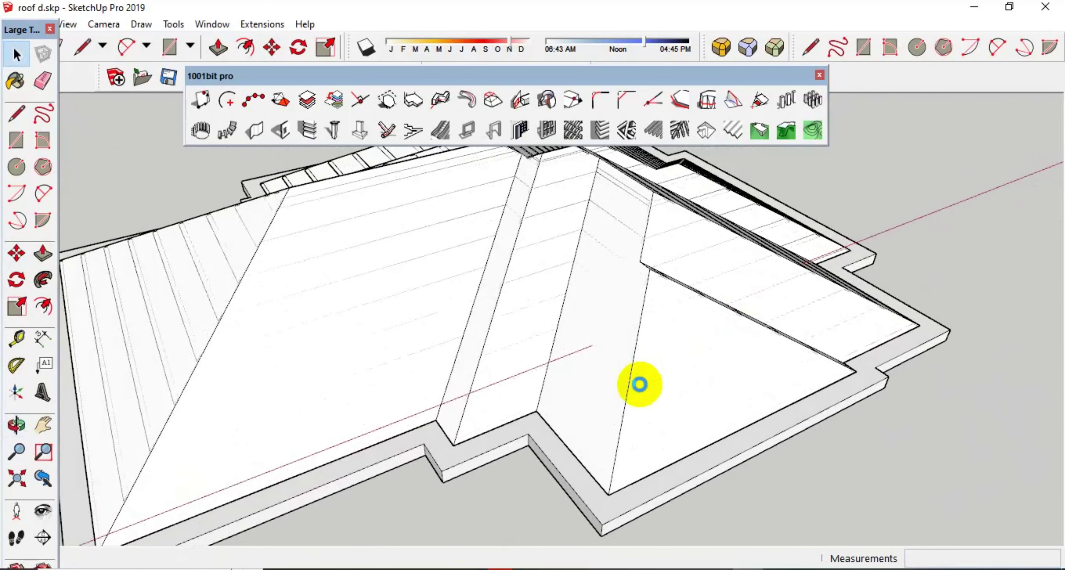
key("b")
left_click(608, 325)
middle_click_drag(599, 323, 508, 139)
scroll(612, 318, "down", 3)
middle_click_drag(607, 325, 485, 266)
scroll(507, 368, "up", 5)
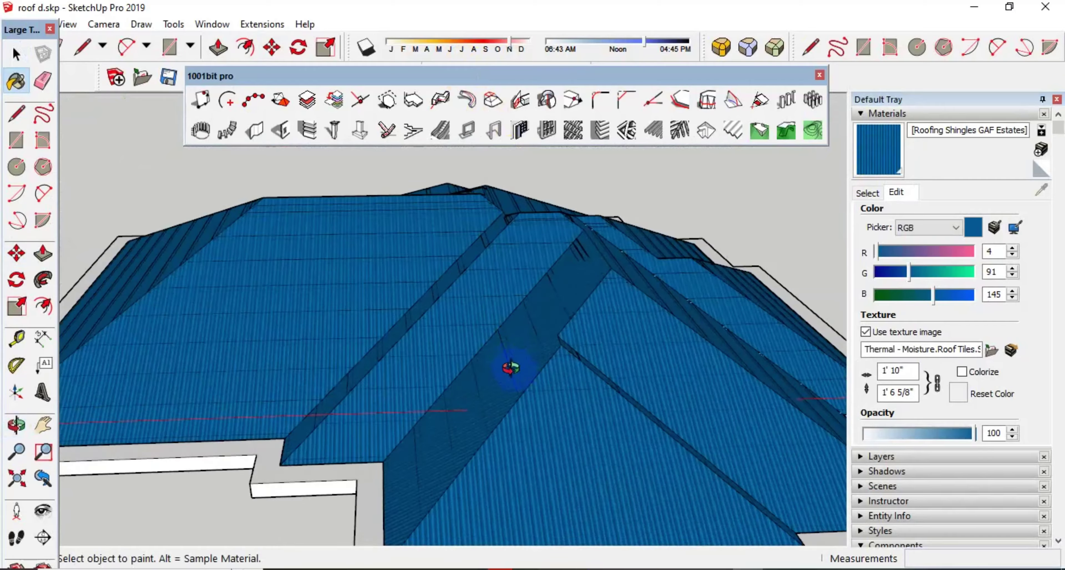
key("space")
scroll(544, 428, "up", 3)
mouse_move(544, 427)
middle_mouse_down()
mouse_move(571, 491)
mouse_move(568, 373)
mouse_move(475, 95)
middle_mouse_up()
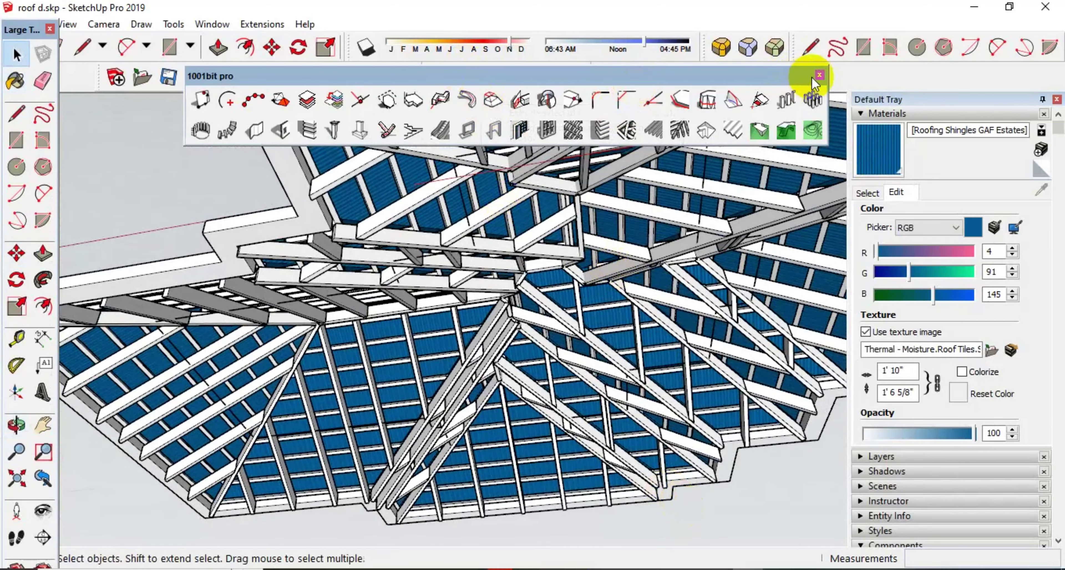
Close the 1001bit toolbar, then paint all rafters and purlins Wood Cherry Original from the Wood collection
left_click(819, 75)
mouse_move(821, 95)
middle_mouse_down()
mouse_move(559, 268)
mouse_move(592, 291)
middle_mouse_up()
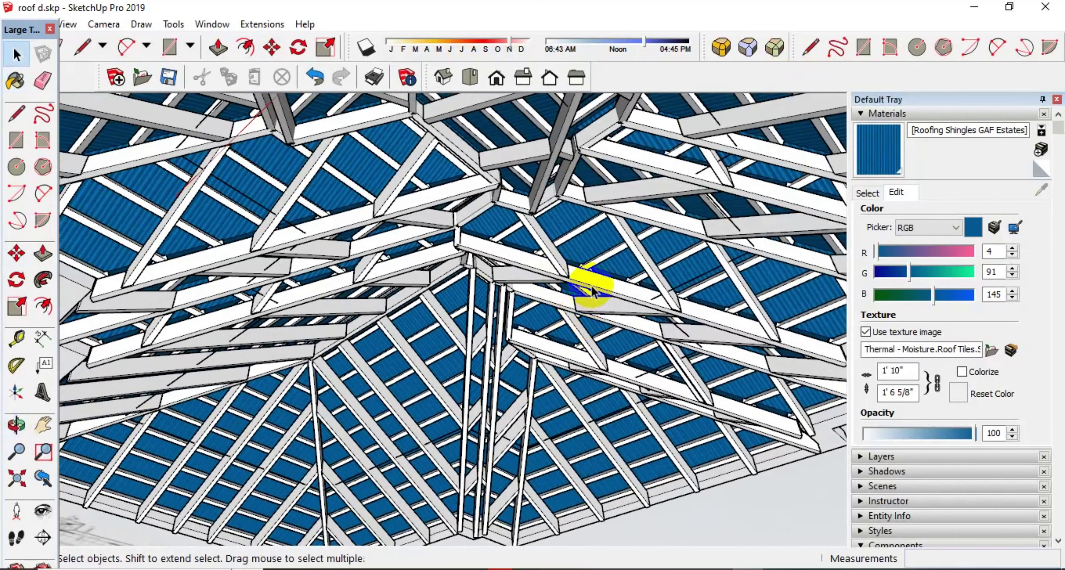
key("ctrl+a")
left_click(867, 199)
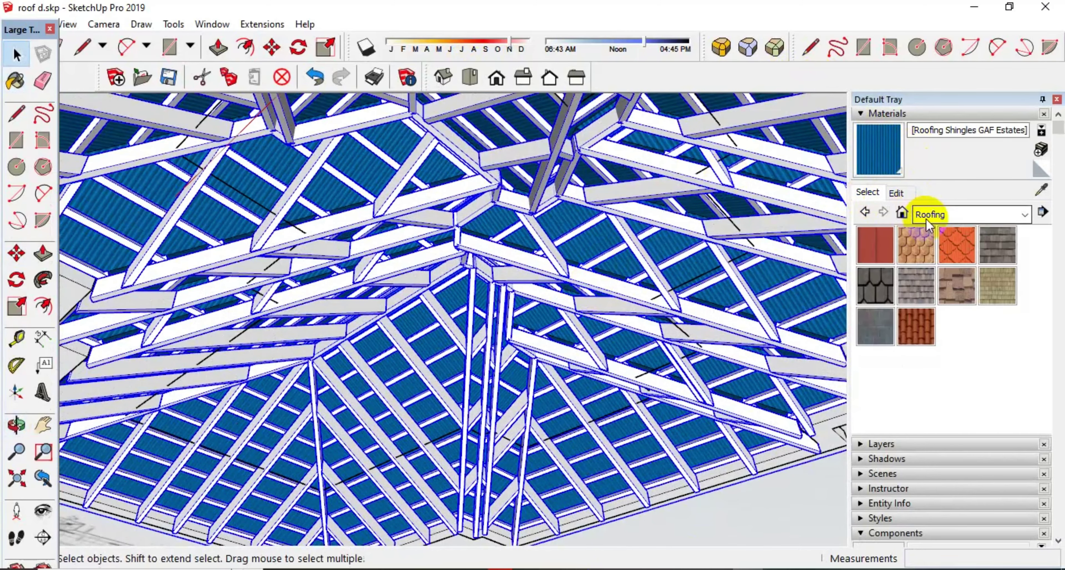
left_click(927, 216)
left_click(931, 346)
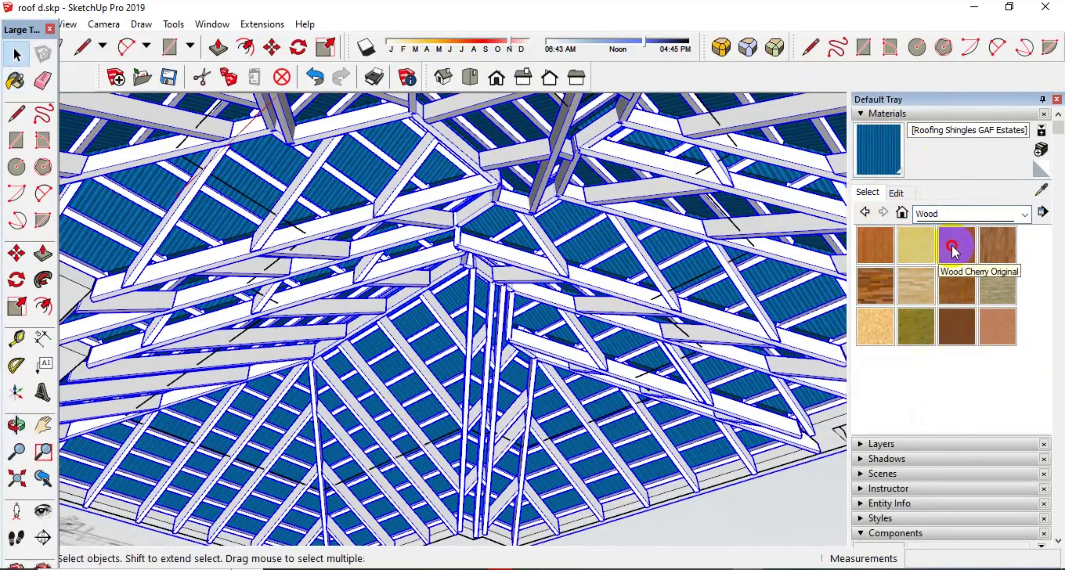
left_click(821, 202)
middle_click_drag(714, 233, 744, 240)
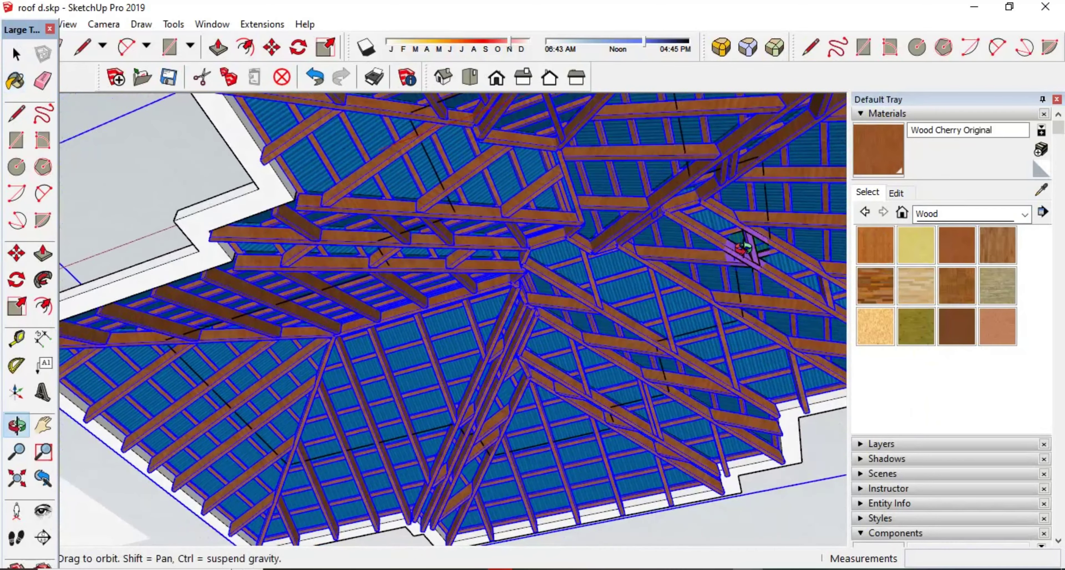
key("space")
mouse_move(806, 479)
middle_mouse_down()
mouse_move(661, 432)
mouse_move(735, 355)
middle_mouse_up()
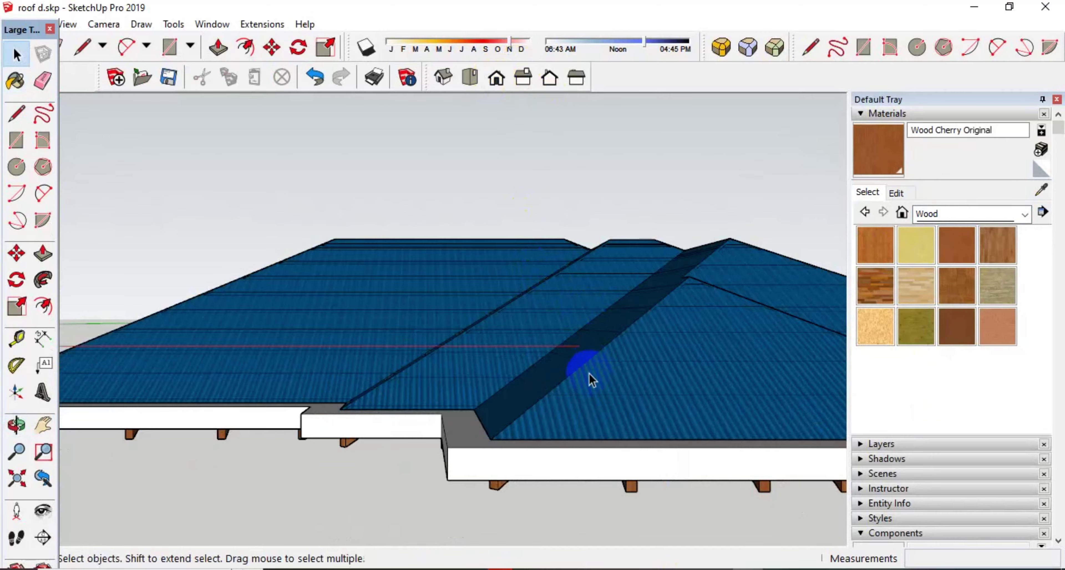
mouse_move(591, 378)
middle_mouse_down("shift")
mouse_move(552, 320)
mouse_move(544, 347)
mouse_move(444, 162)
mouse_move(666, 119)
mouse_move(689, 432)
mouse_move(630, 332)
mouse_move(625, 488)
mouse_move(687, 416)
middle_mouse_up("shift")
scroll(587, 311, "up", 3)
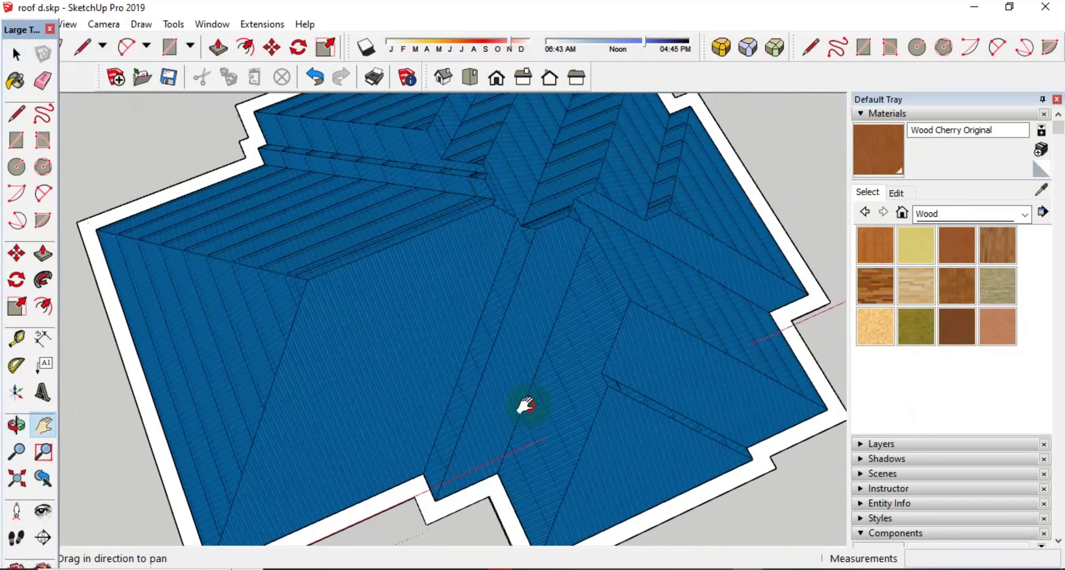
scroll(444, 413, "up", 3)
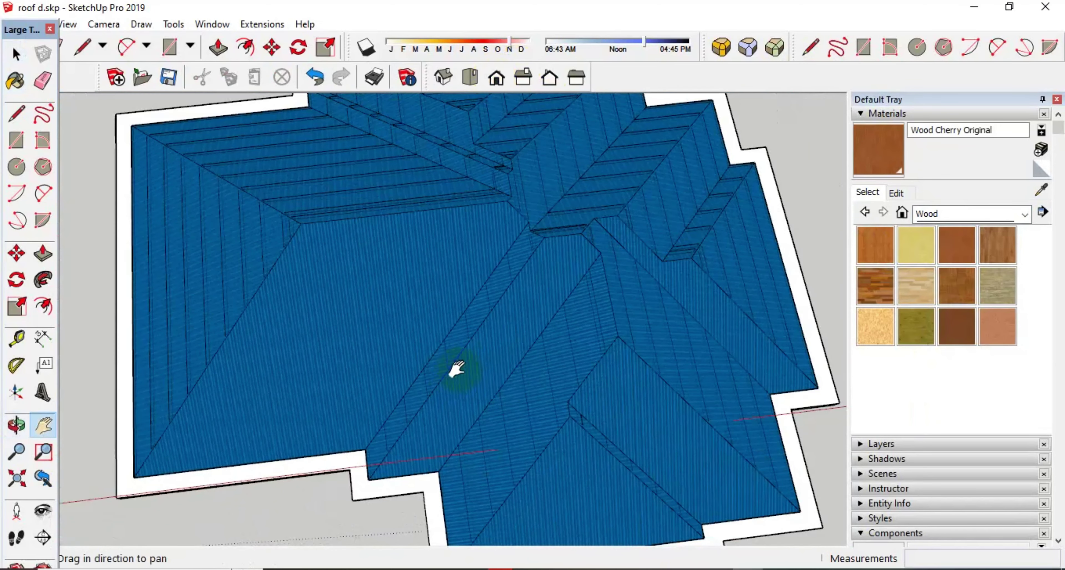